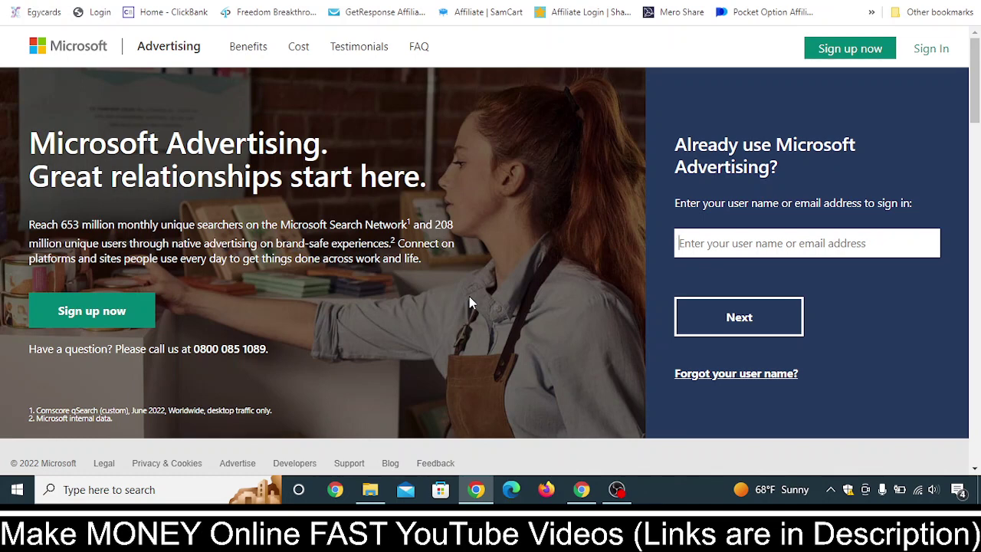
Step: Switch to the ClickBank affiliate marketplace and search for "toenail fungus" offers
type("☺♥")
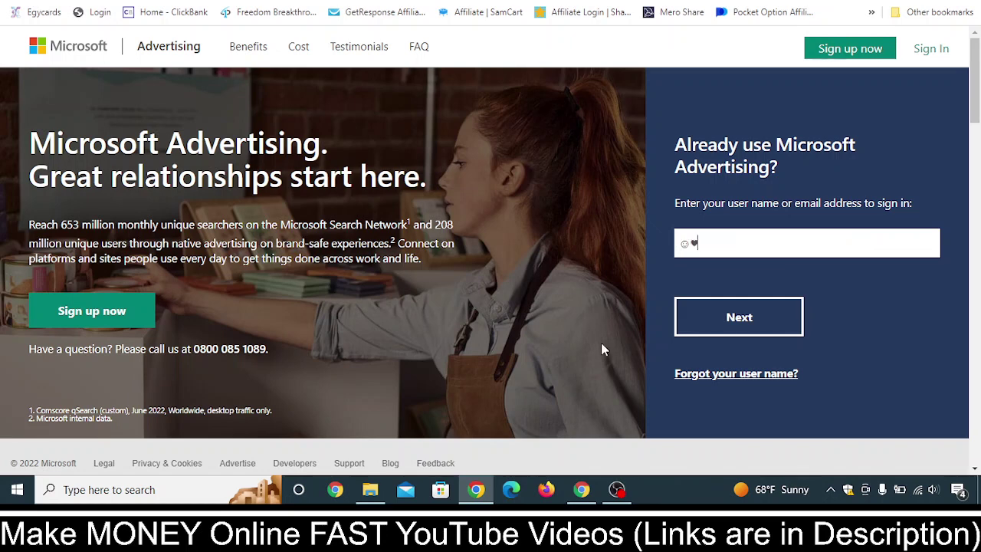
left_click(595, 498)
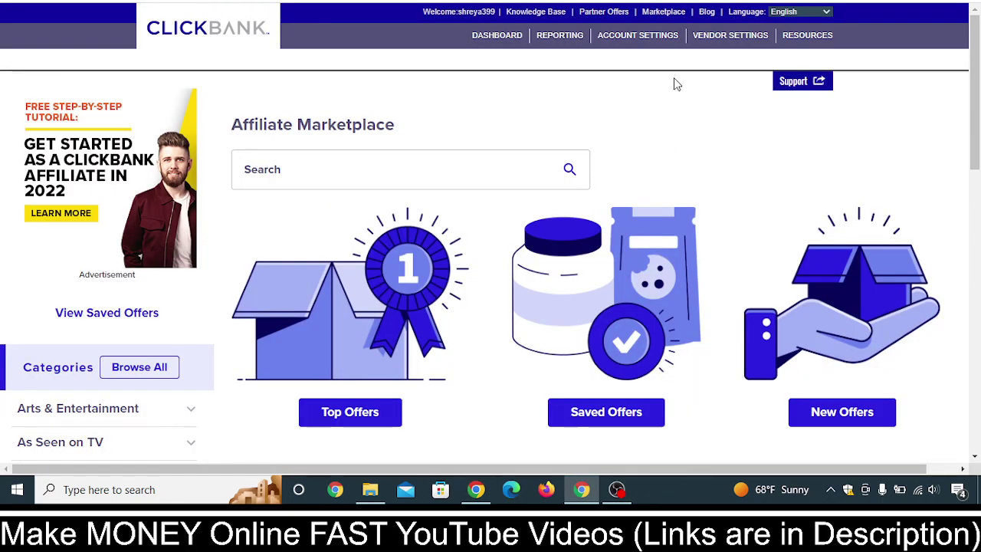
left_click(379, 175)
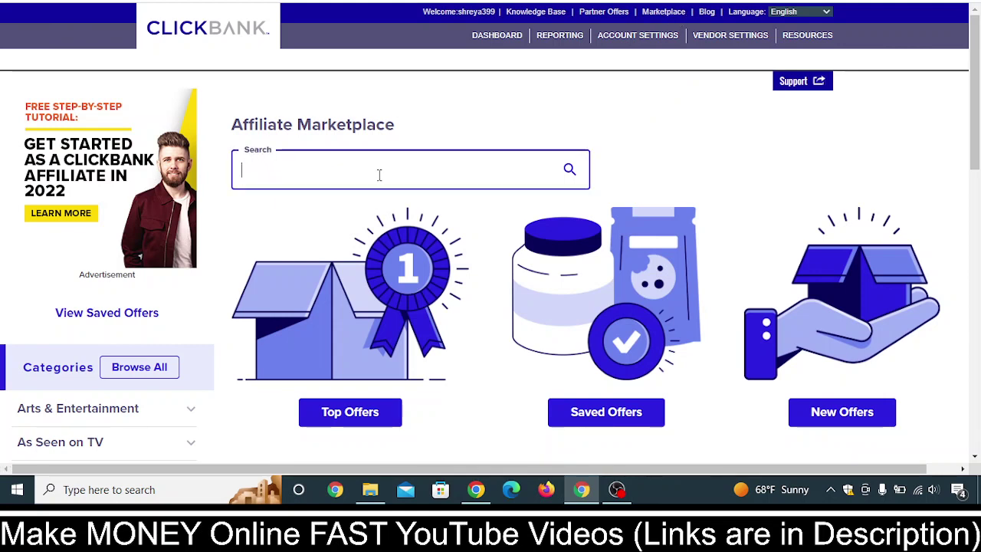
type("toenail fungus")
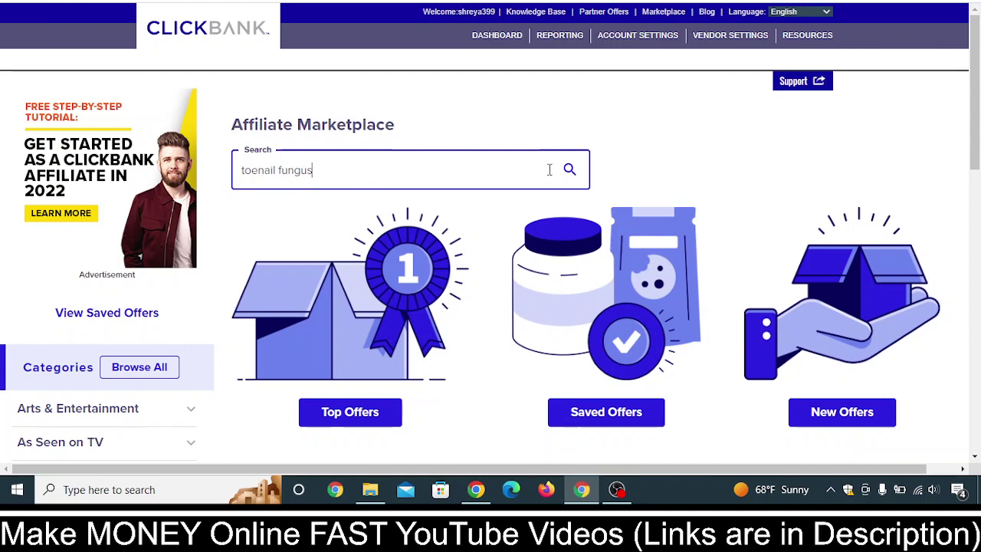
left_click(570, 169)
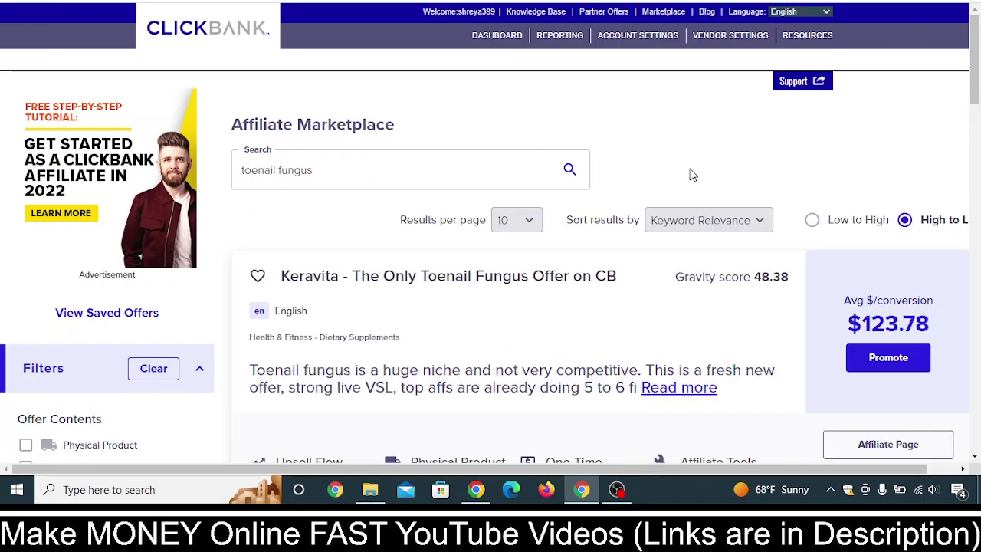
Step: Find the Kerassentials - Unique Fungus Dropper Offer in the results and check its requirements for promoting it
scroll(691, 176, "down", 5)
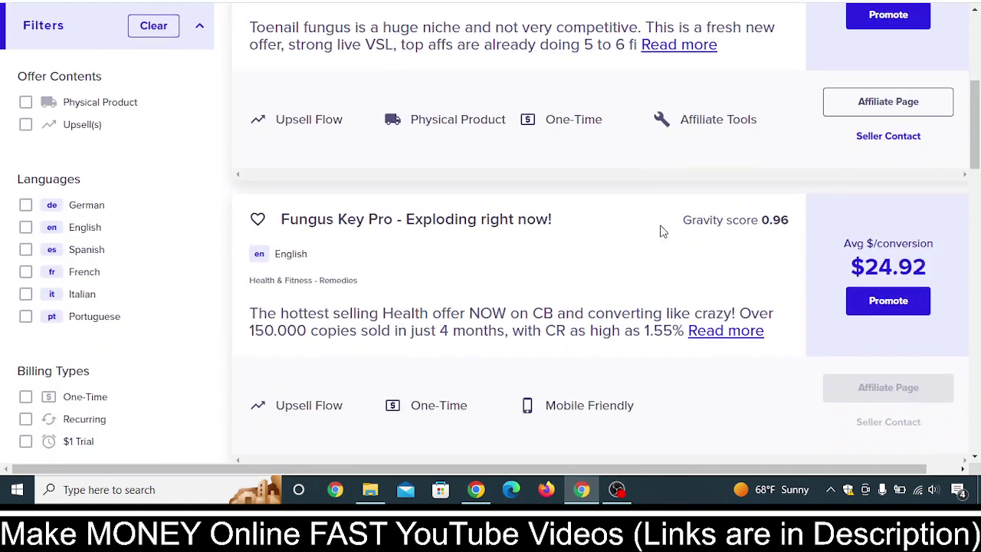
scroll(502, 250, "down", 4)
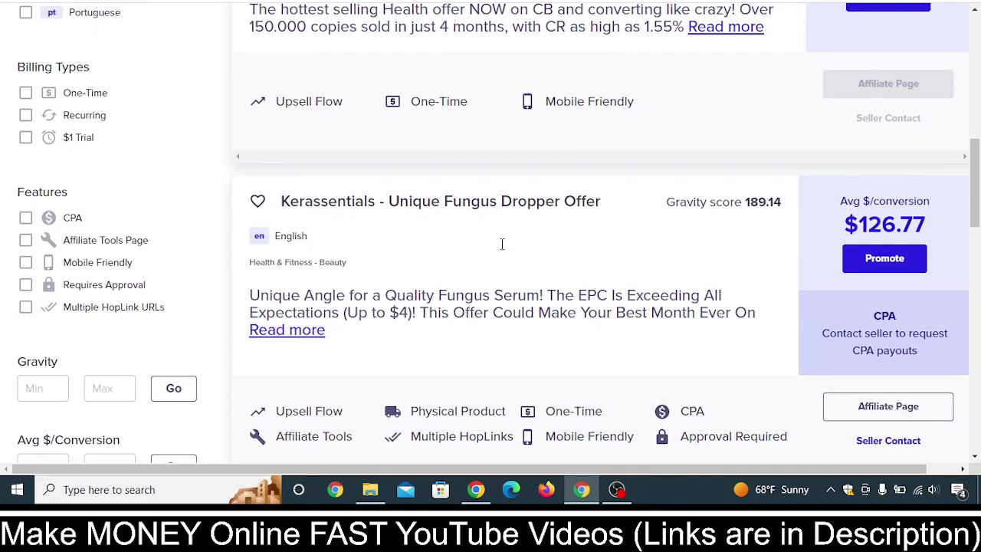
scroll(417, 203, "down", 1)
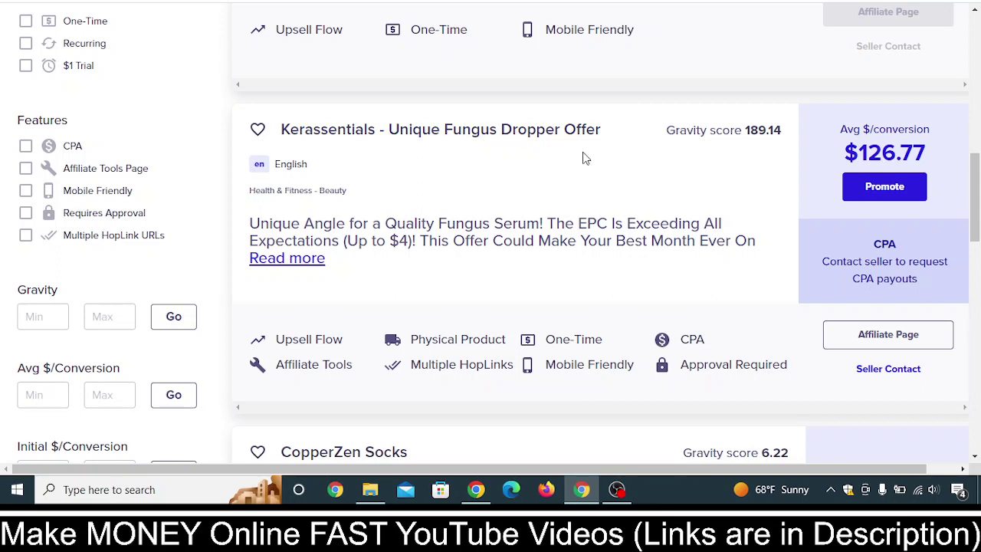
left_click(885, 188)
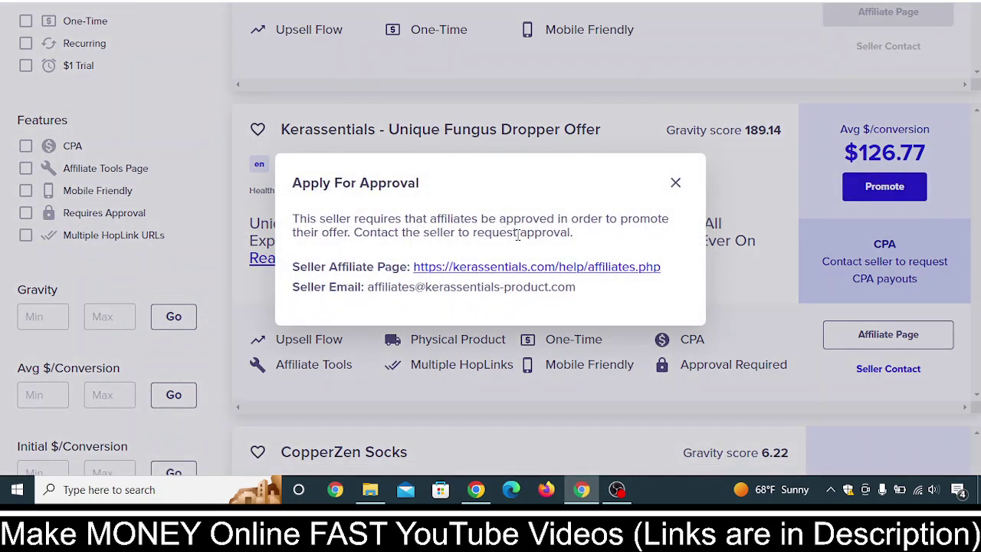
left_click(675, 184)
Step: Open the HopLink for the Fungus Key Pro offer and copy its encrypted link
scroll(753, 226, "up", 3)
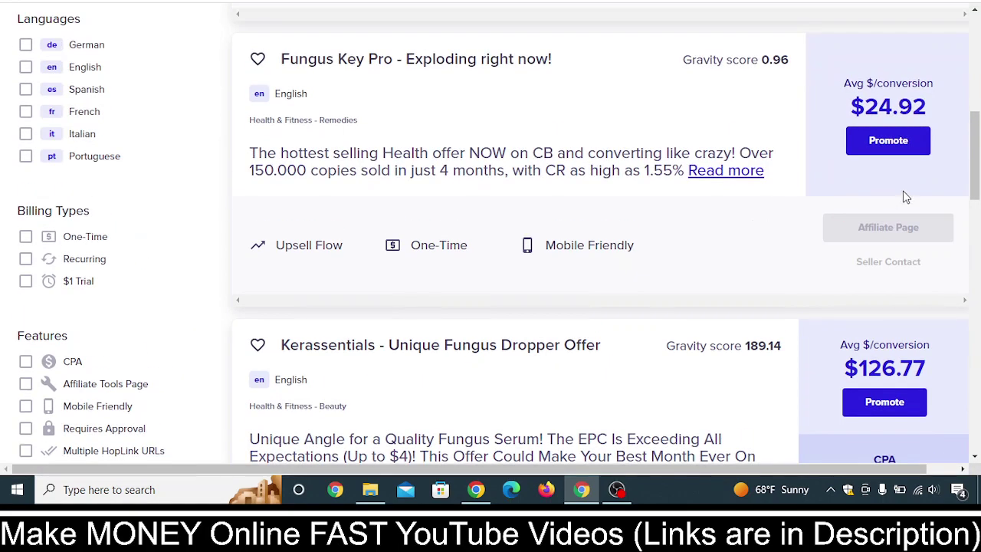
left_click(912, 140)
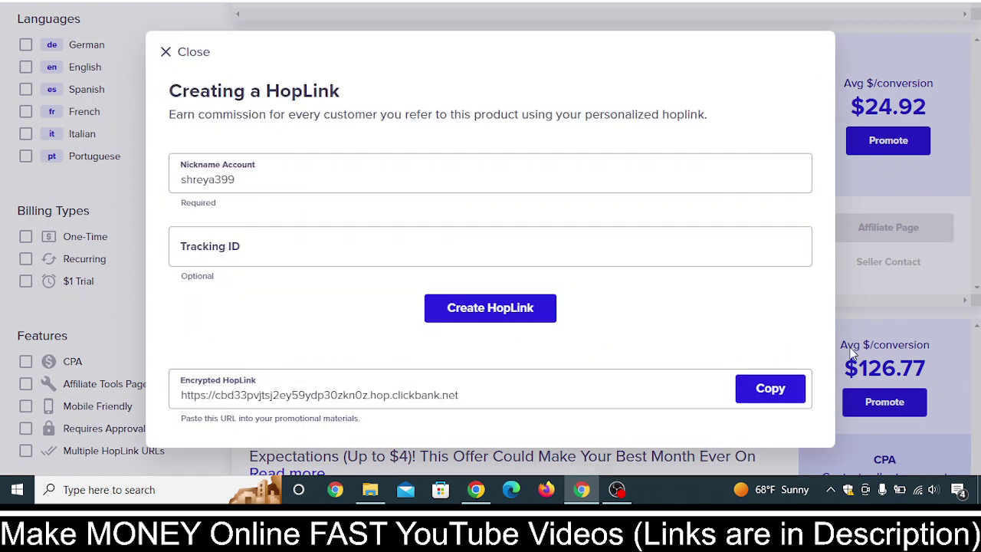
left_click(789, 395)
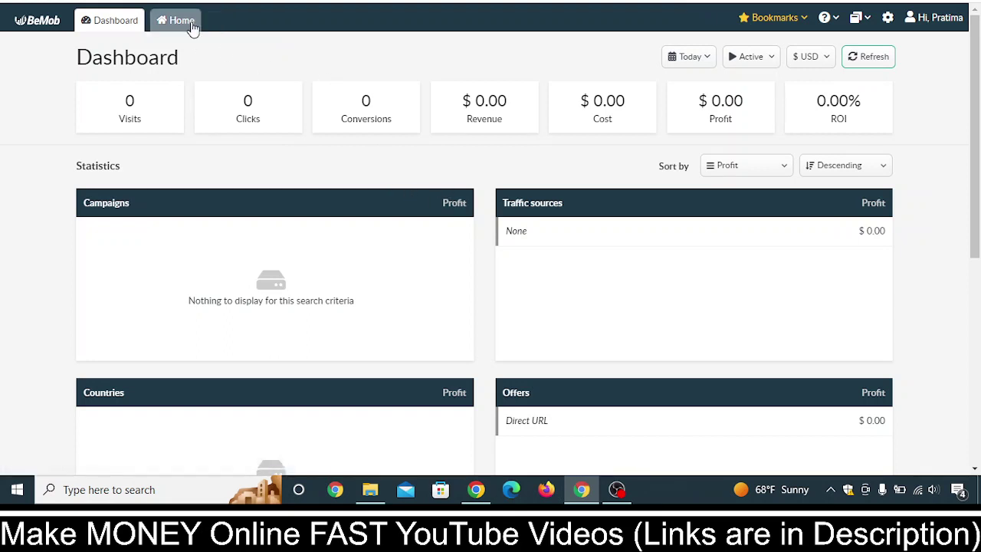
Step: Create and save a new affiliate network in BeMob from the ClickBank template, keeping the template's postback settings
left_click(192, 27)
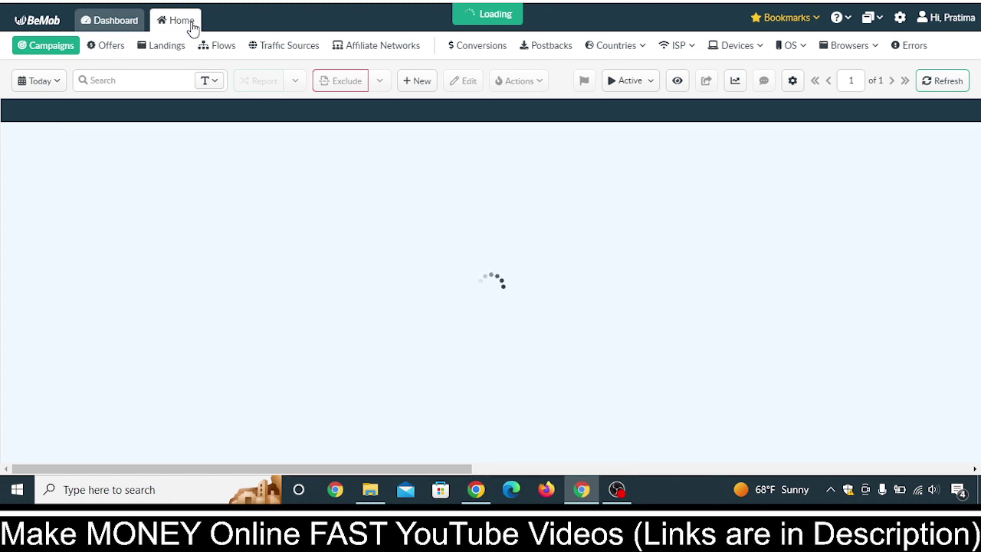
left_click(360, 51)
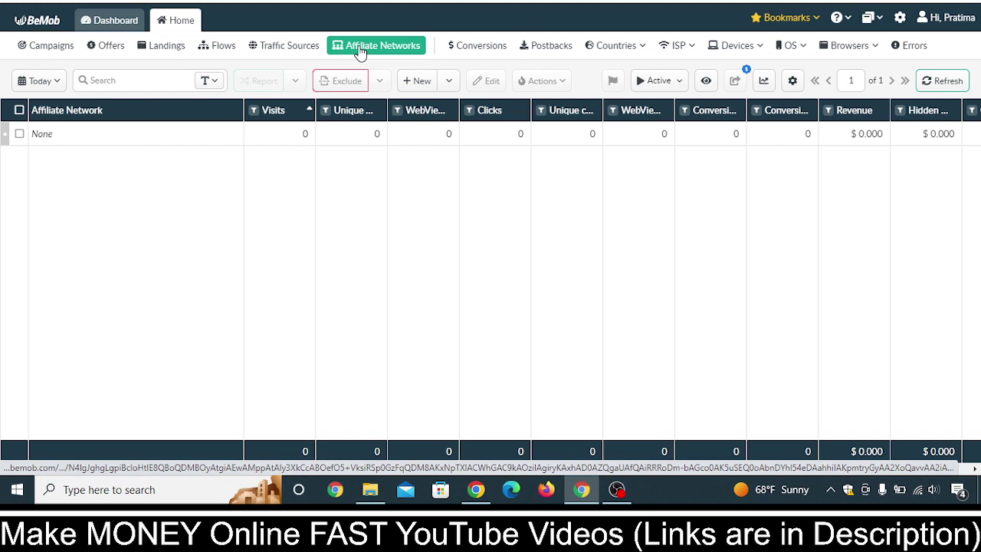
left_click(451, 82)
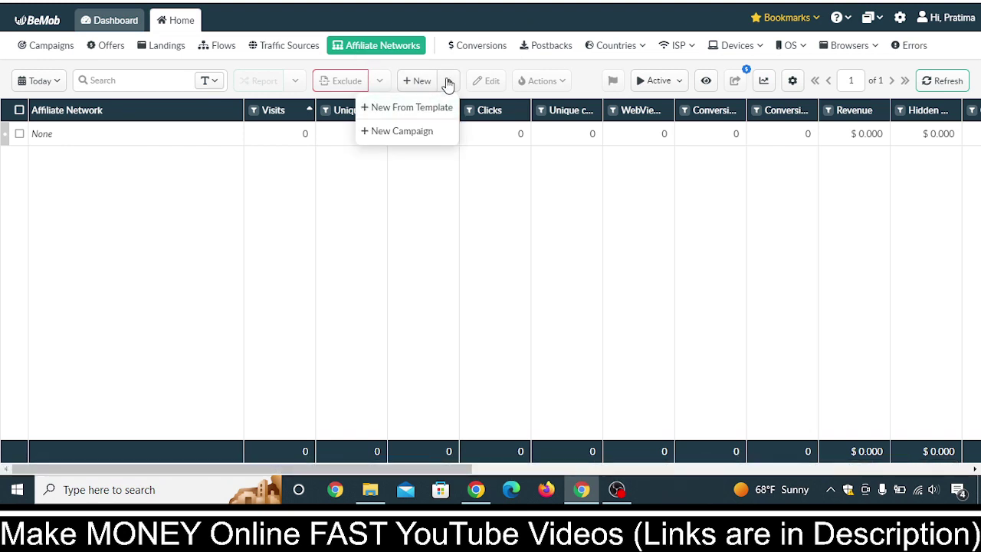
left_click(419, 112)
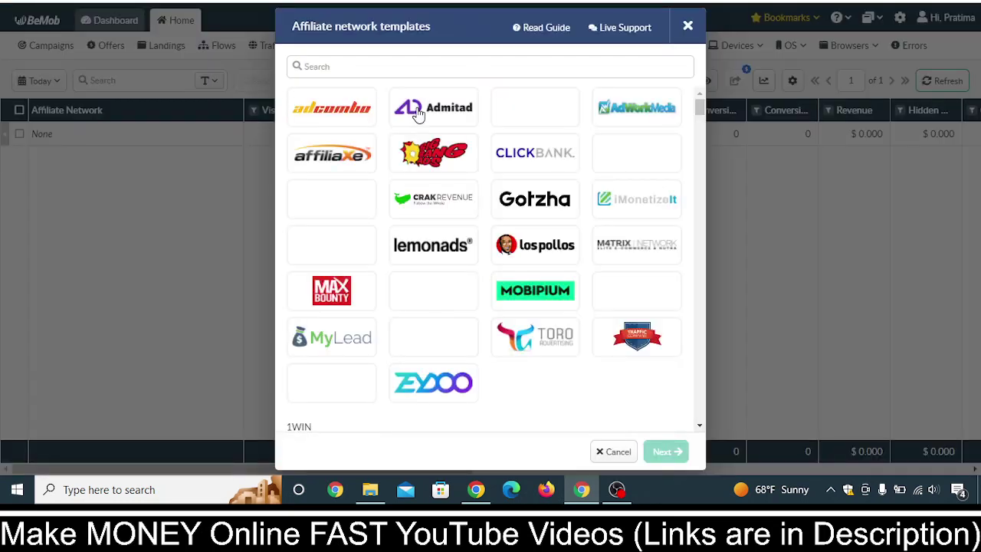
left_click(399, 66)
type("cli")
left_click(345, 108)
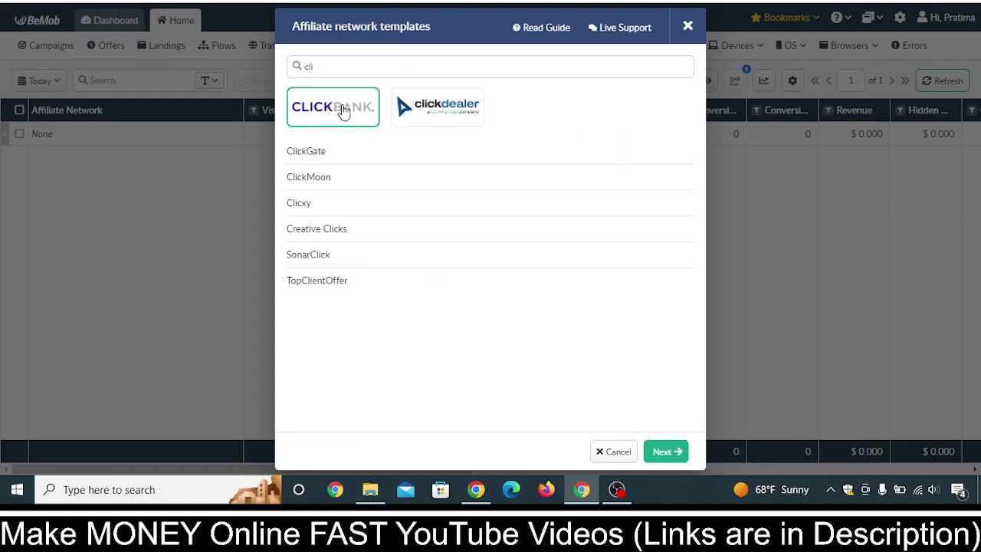
left_click(663, 452)
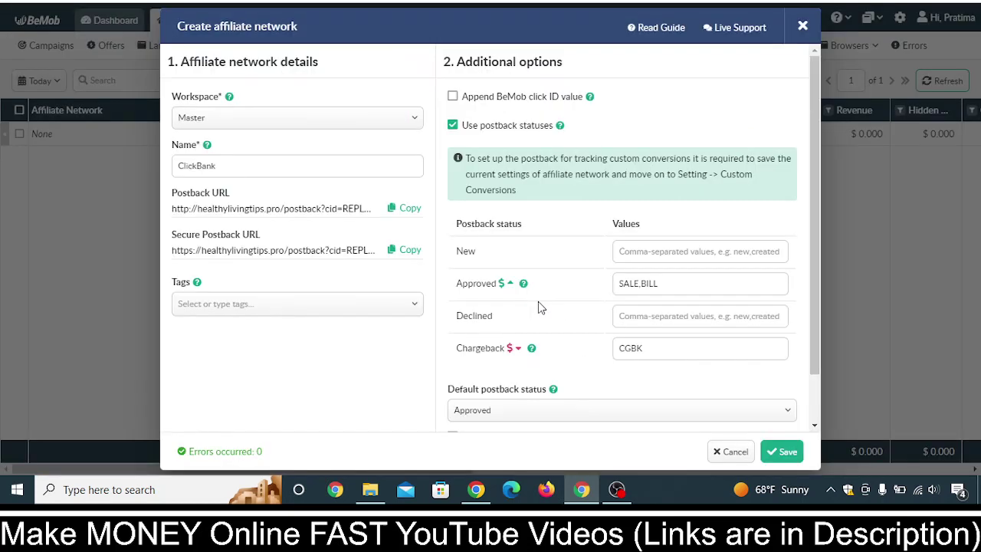
scroll(704, 391, "down", 1)
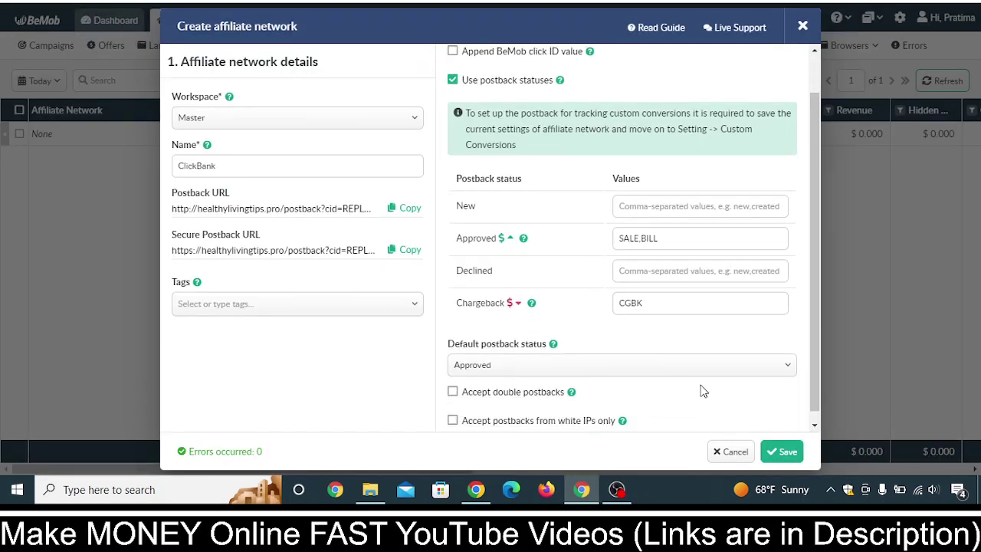
scroll(703, 391, "down", 1)
left_click(781, 451)
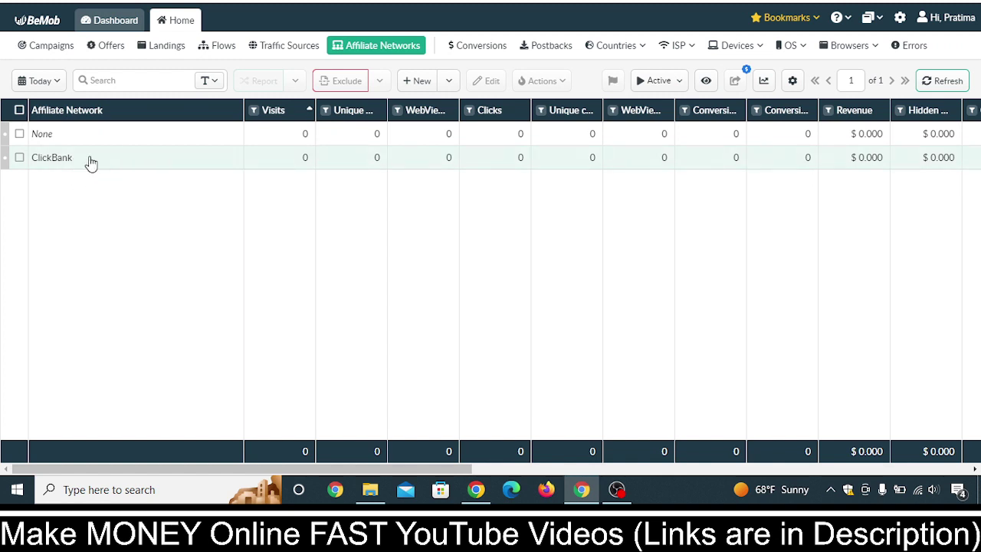
Step: Create and save a new traffic source from the Bing ads template, keeping its preset parameters
left_click(289, 51)
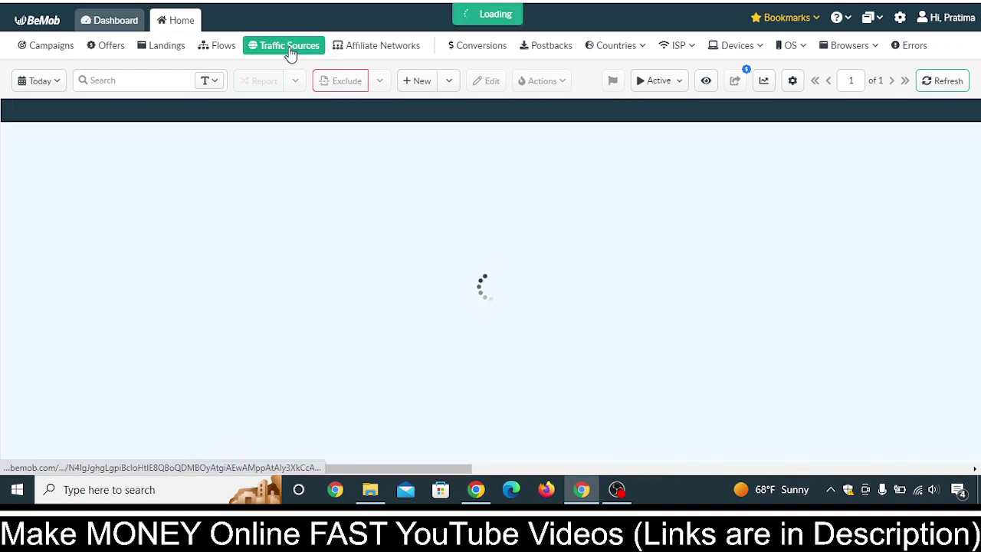
left_click(452, 85)
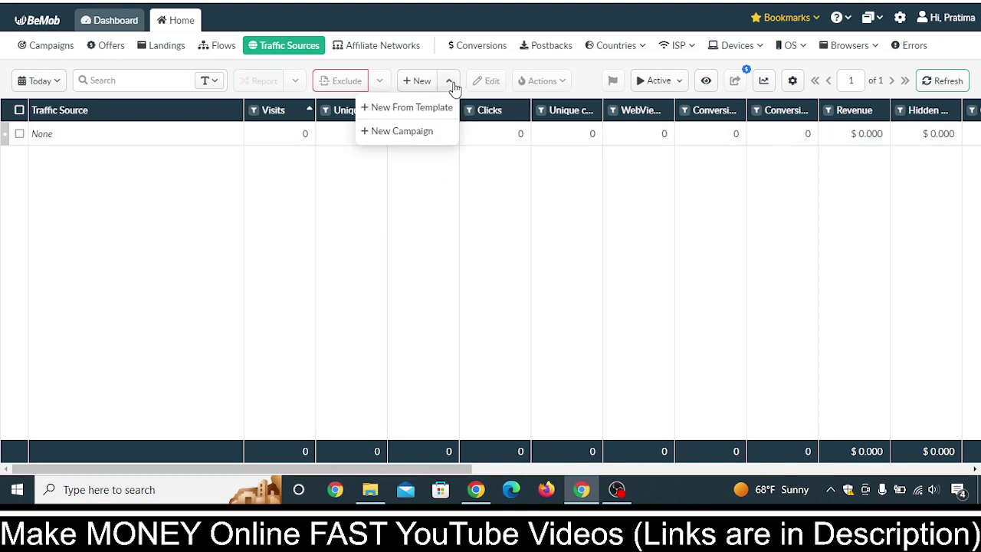
left_click(443, 109)
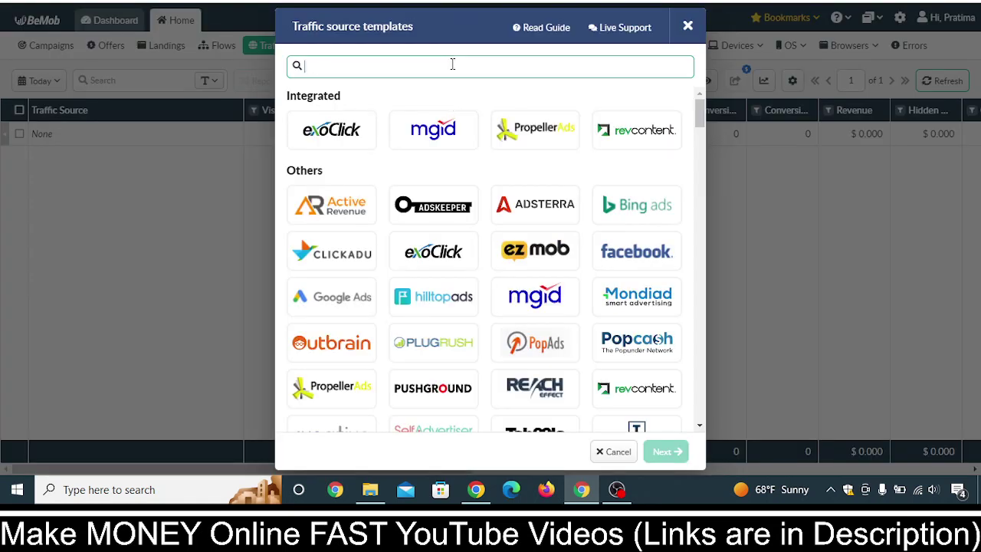
type("bing")
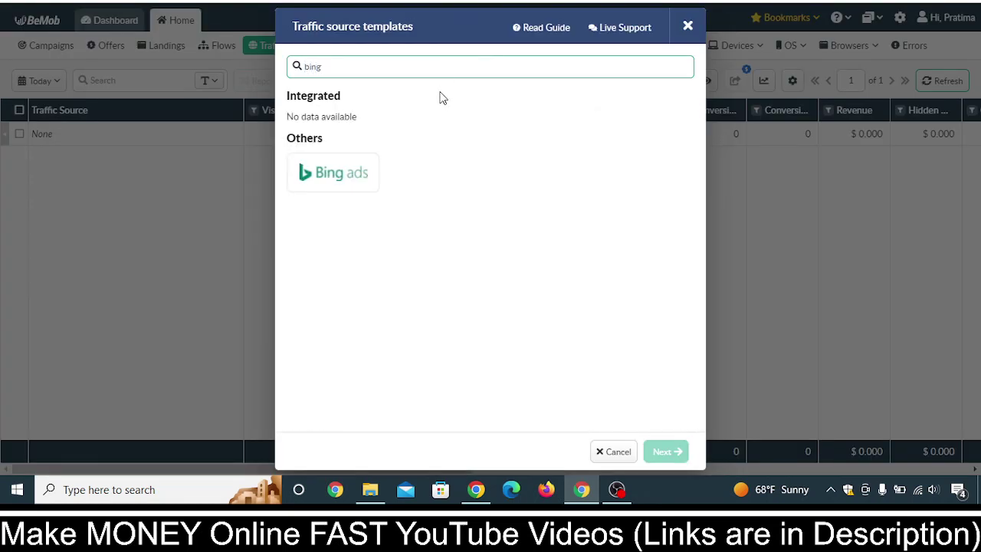
left_click(341, 174)
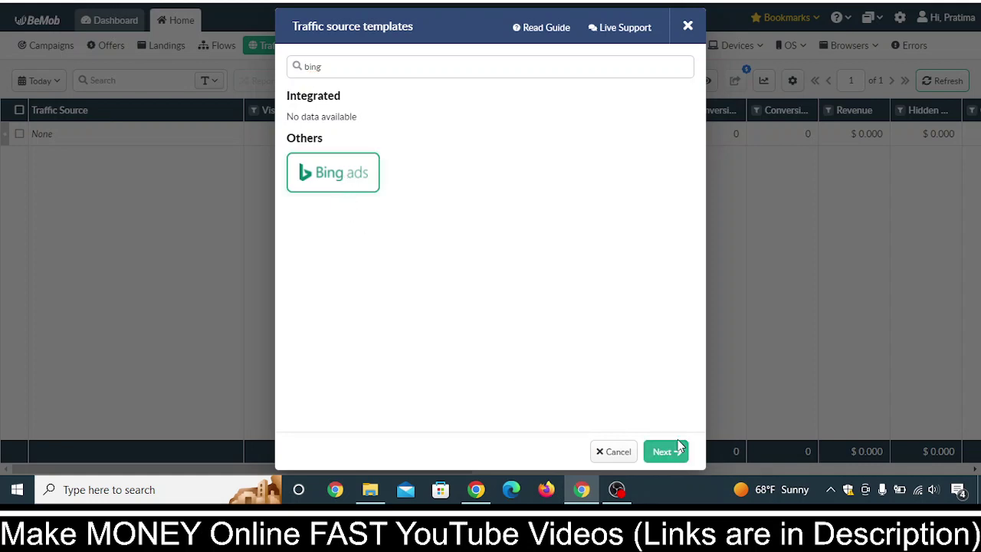
left_click(665, 451)
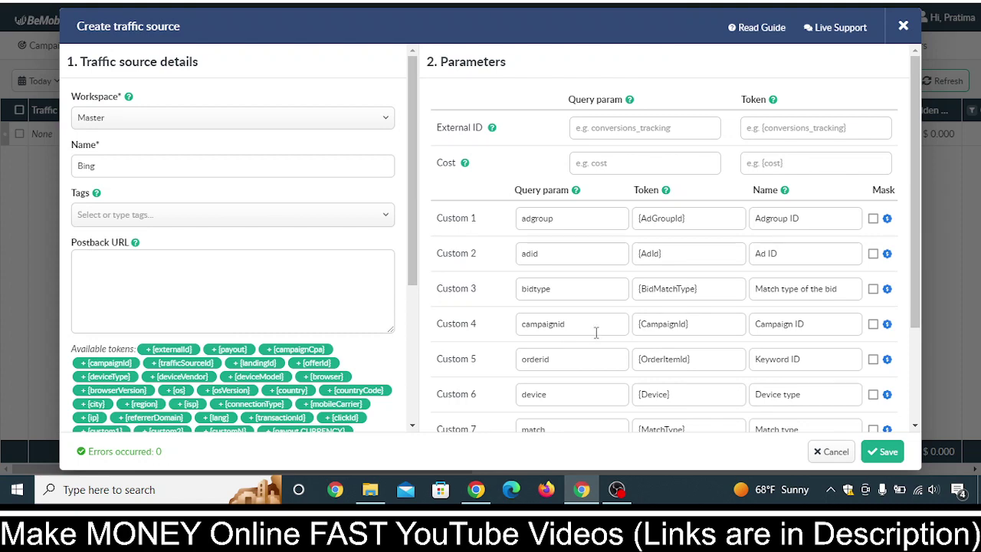
scroll(596, 331, "down", 2)
scroll(230, 368, "down", 3)
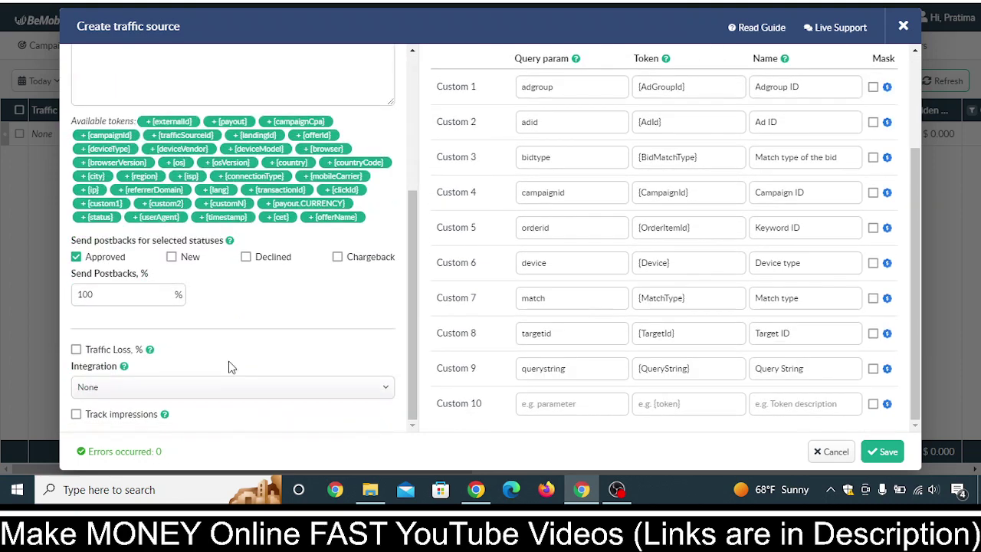
left_click(887, 453)
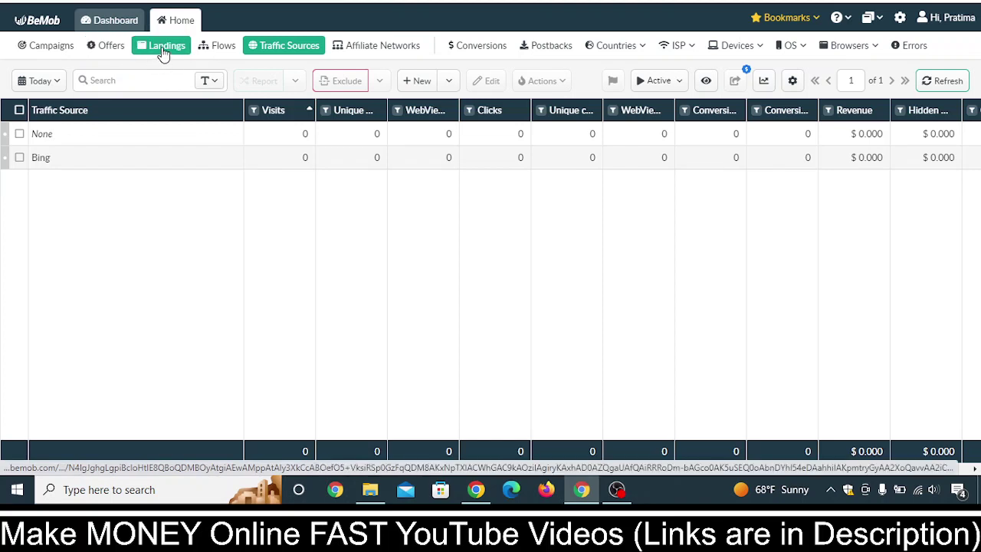
Step: Start a new offer and name it "Kera offer"
left_click(120, 48)
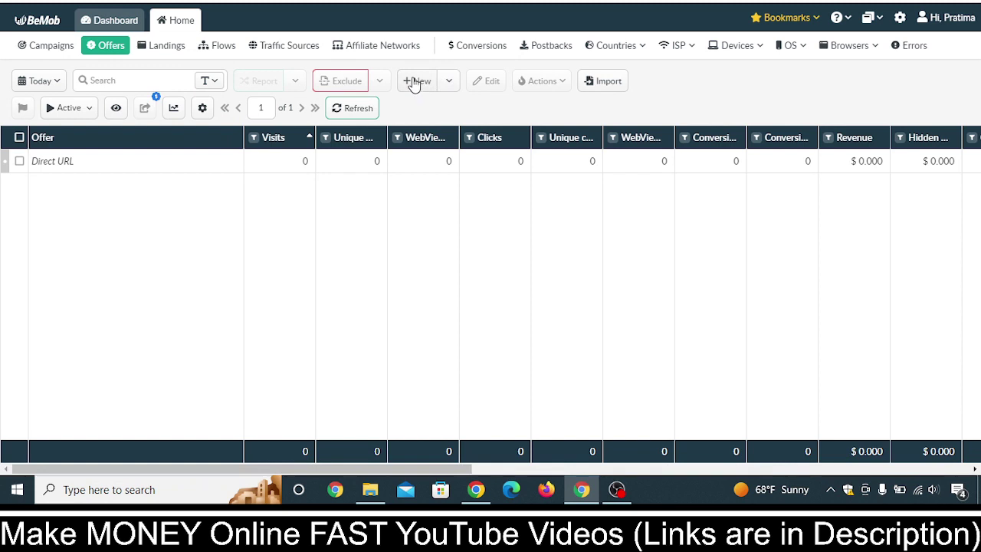
left_click(418, 86)
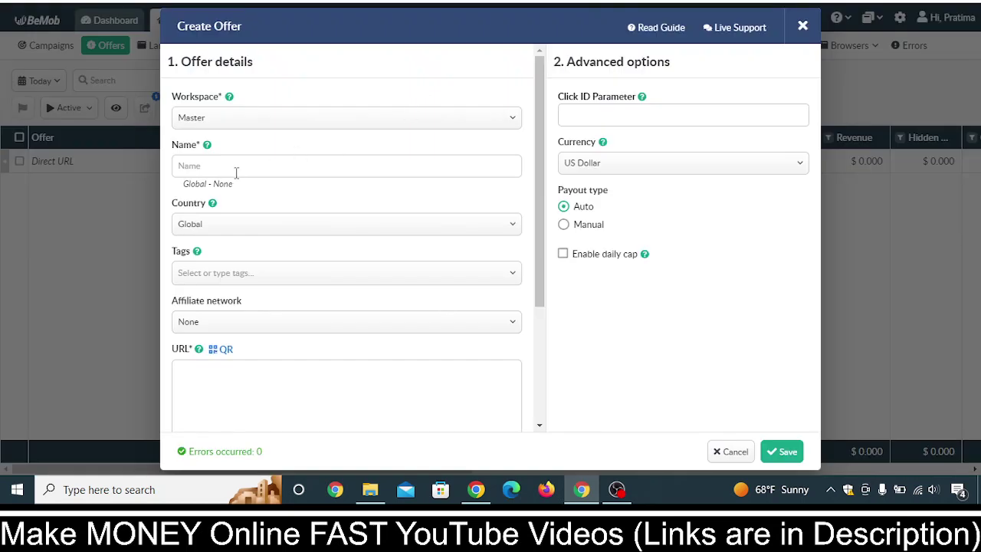
left_click(238, 167)
type("C")
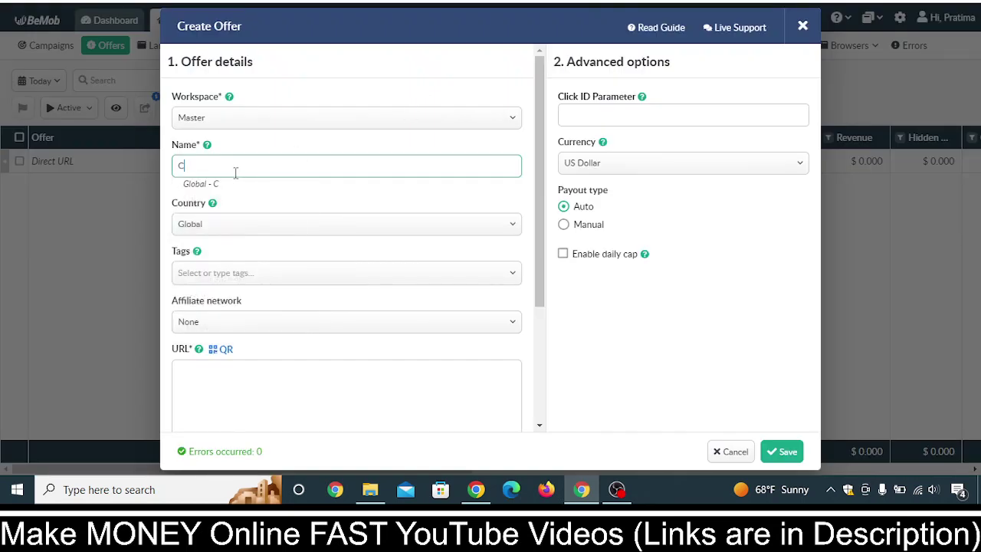
key("BackSpace")
type("Kera offer")
Step: Set the offer's country to United States
left_click(362, 225)
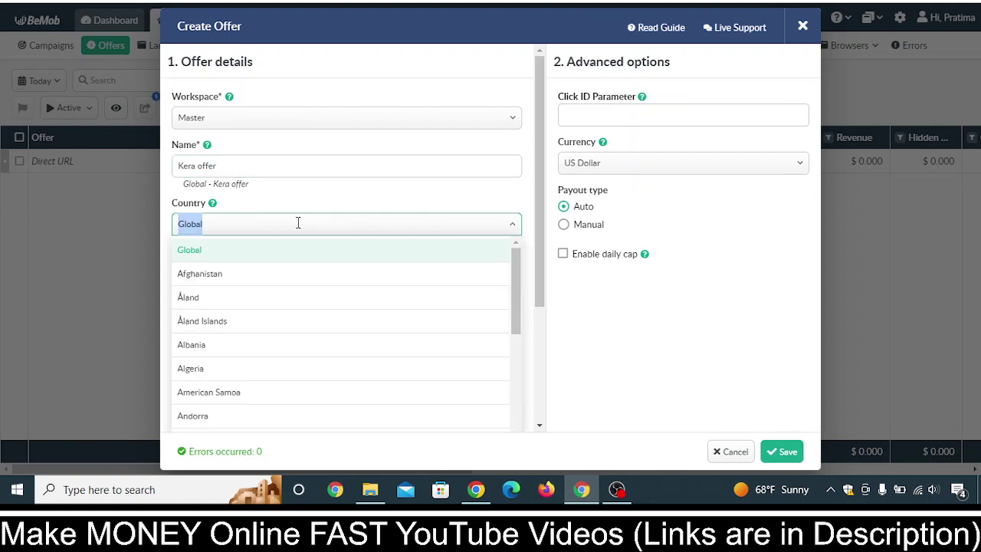
type("united")
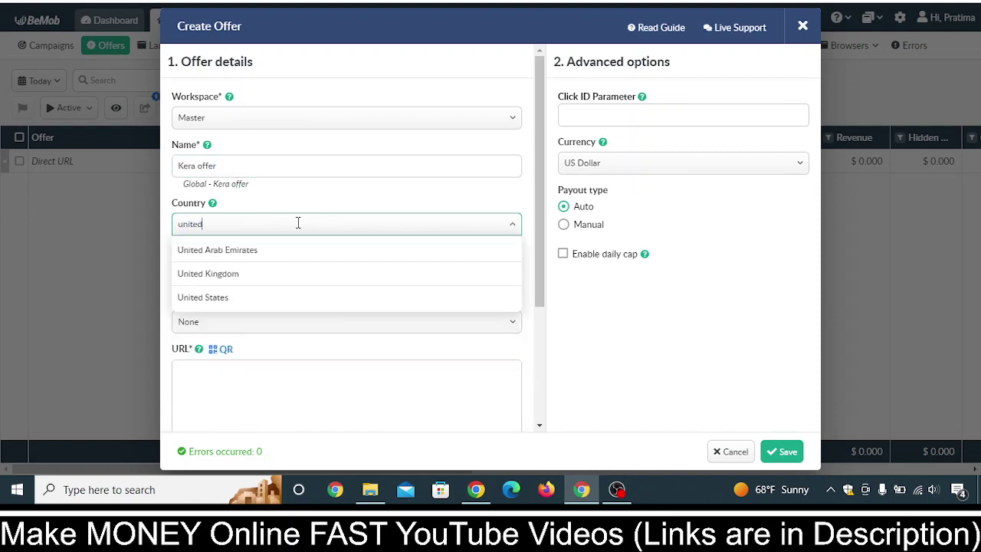
left_click(264, 296)
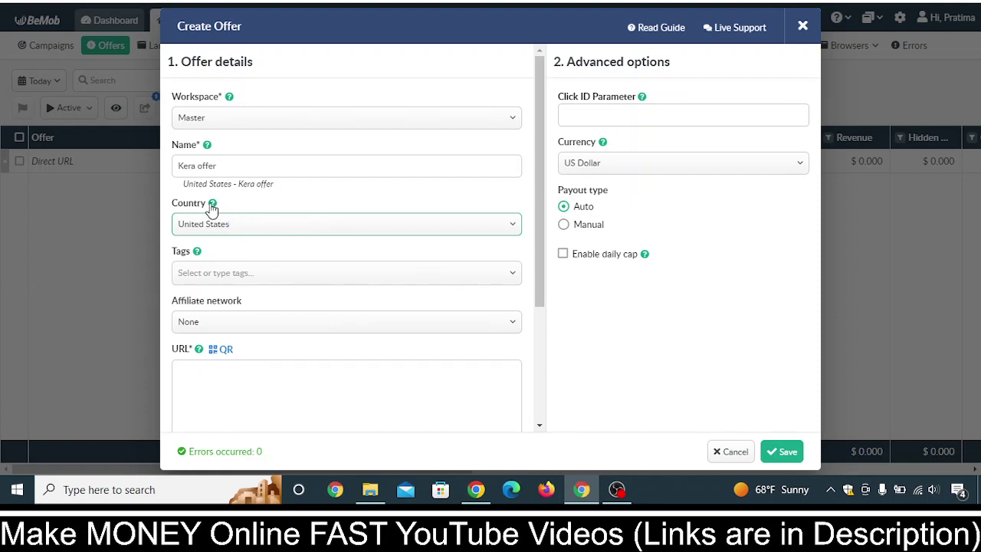
Step: Set the new offer's affiliate network to ClickBank
mouse_move(213, 206)
scroll(245, 272, "down", 1)
left_click(269, 246)
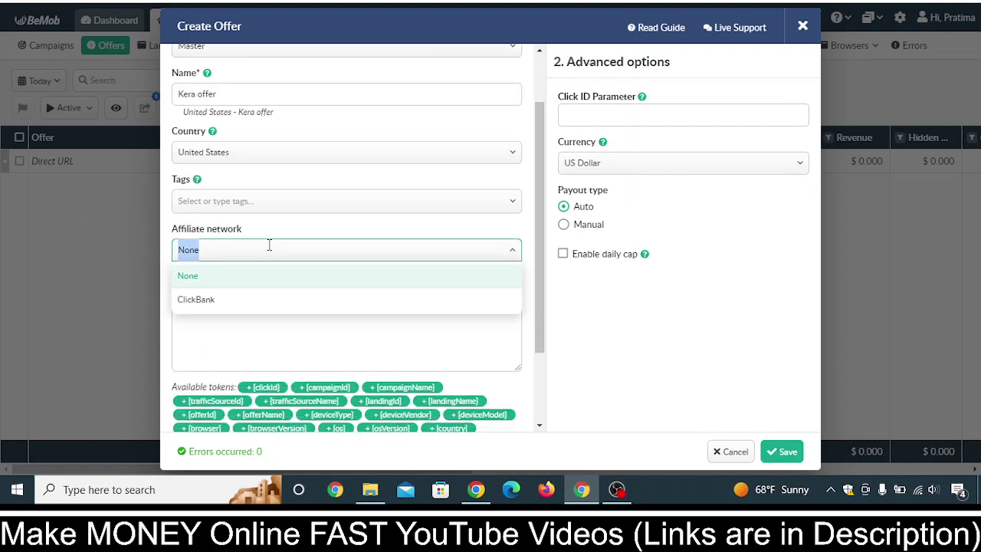
left_click(253, 298)
scroll(317, 243, "down", 1)
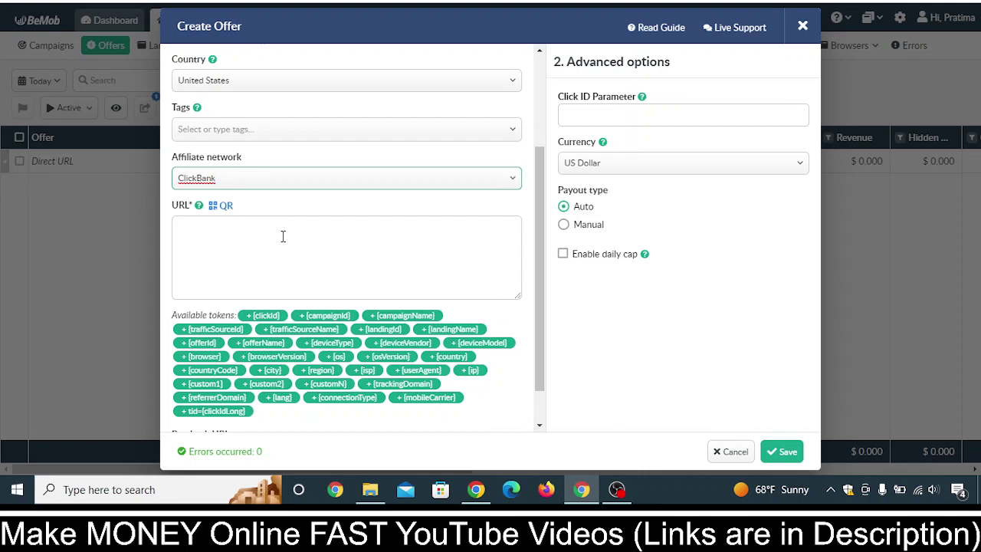
left_click(282, 236)
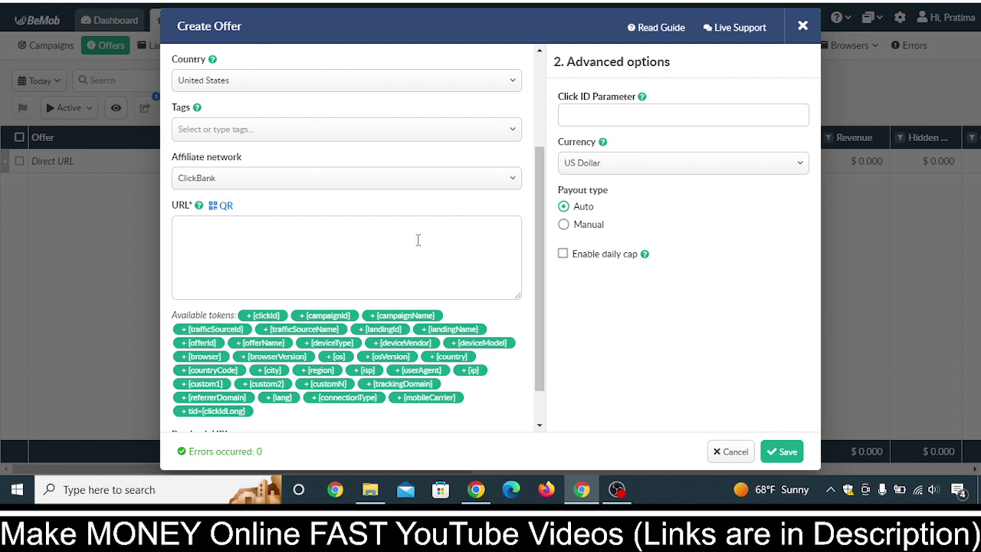
type("https://cbd33pvjtsj2ey59ydp30zkn0z.hop.clickbank.net")
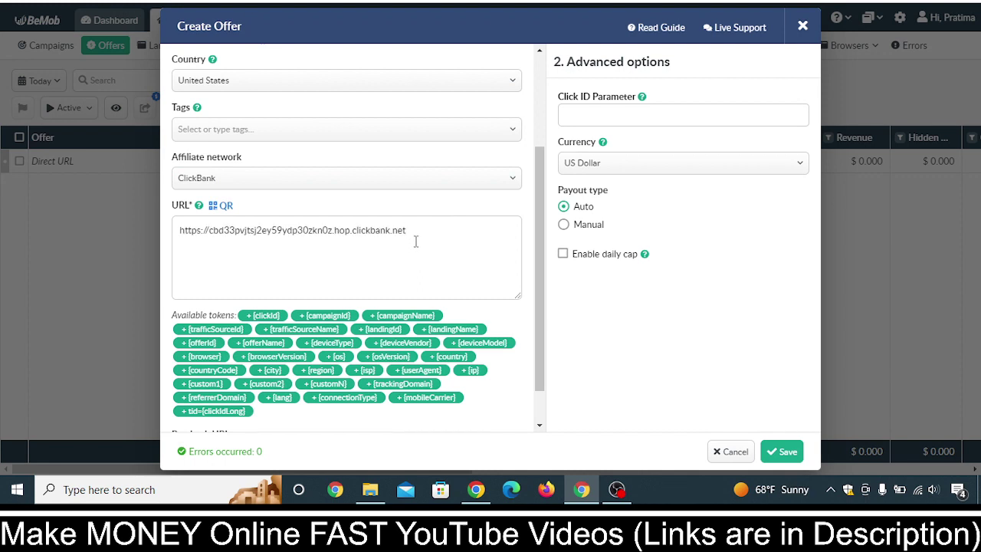
left_click(205, 415)
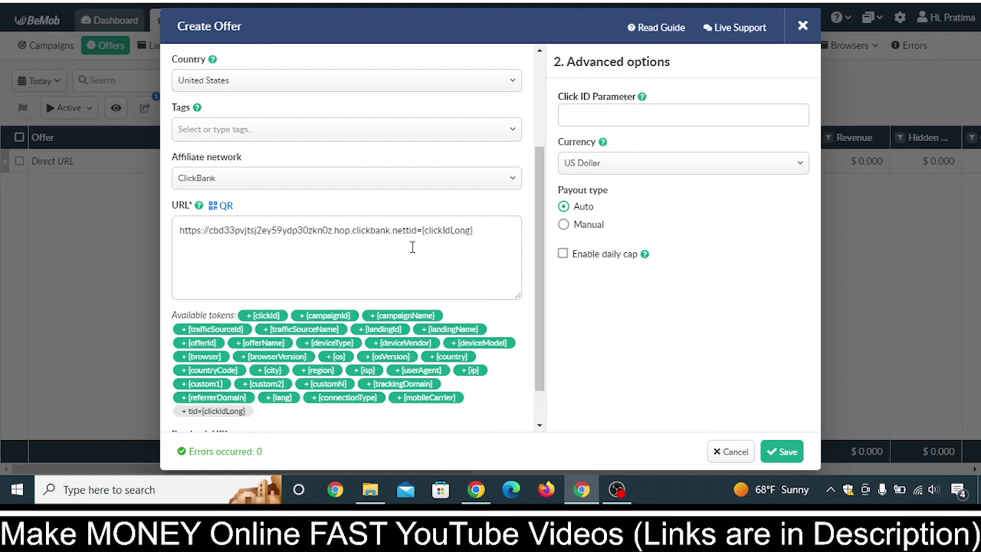
type("&")
double_click(409, 230)
type("/?")
Step: Insert an example "hop=abc45&" parameter before the tid token in the offer URL
left_click_drag(508, 230, 414, 229)
key("ctrl+c")
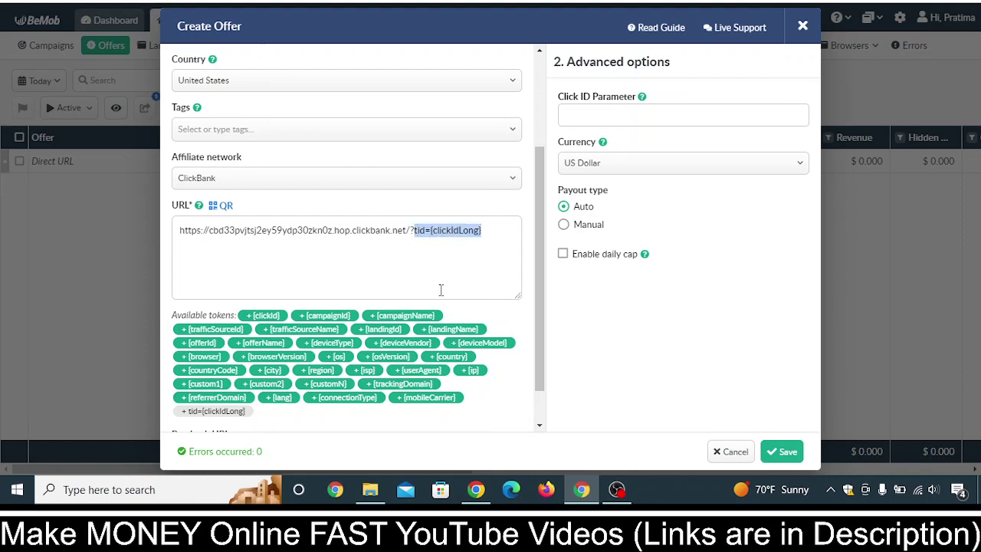
key("BackSpace")
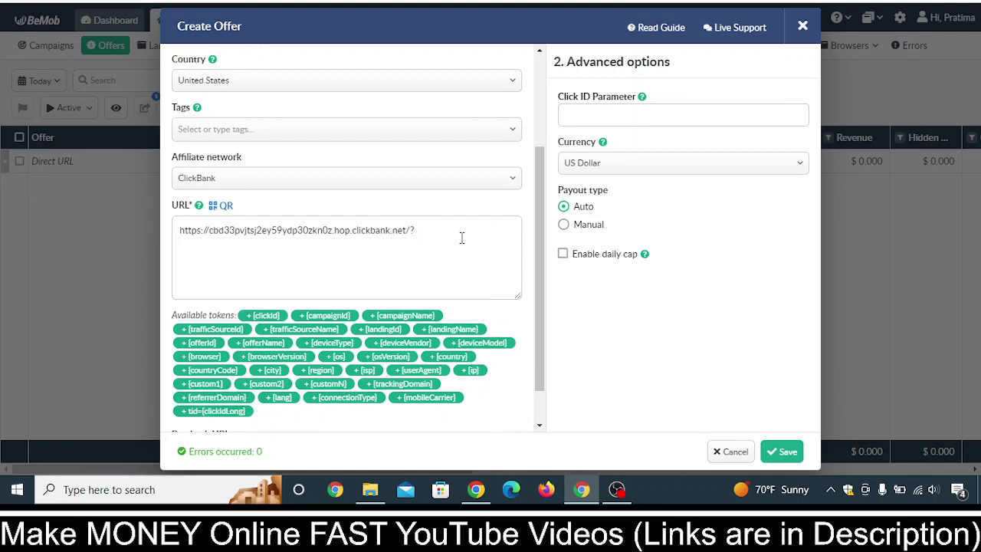
type("hop=abc45&")
key("ctrl+v")
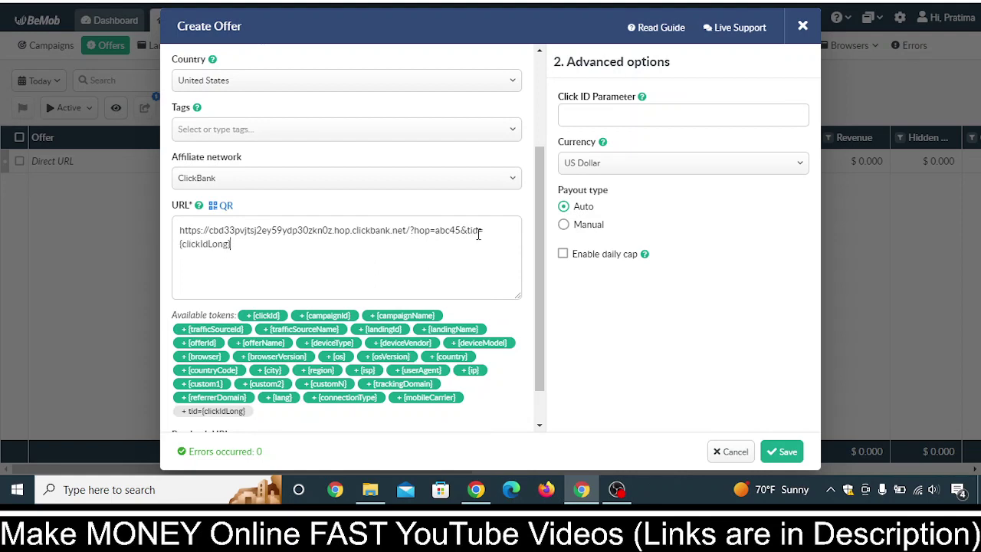
Step: Remove the hop=abc45 parameter and its ampersand from the offer URL, leaving "/?" directly before the tid token
left_click(410, 233)
left_click_drag(462, 230, 406, 230)
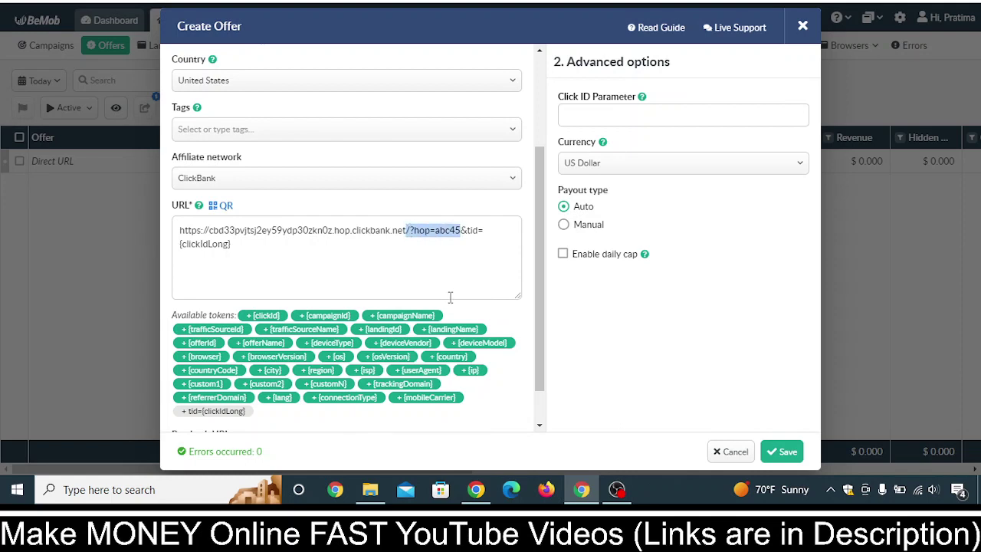
key("BackSpace")
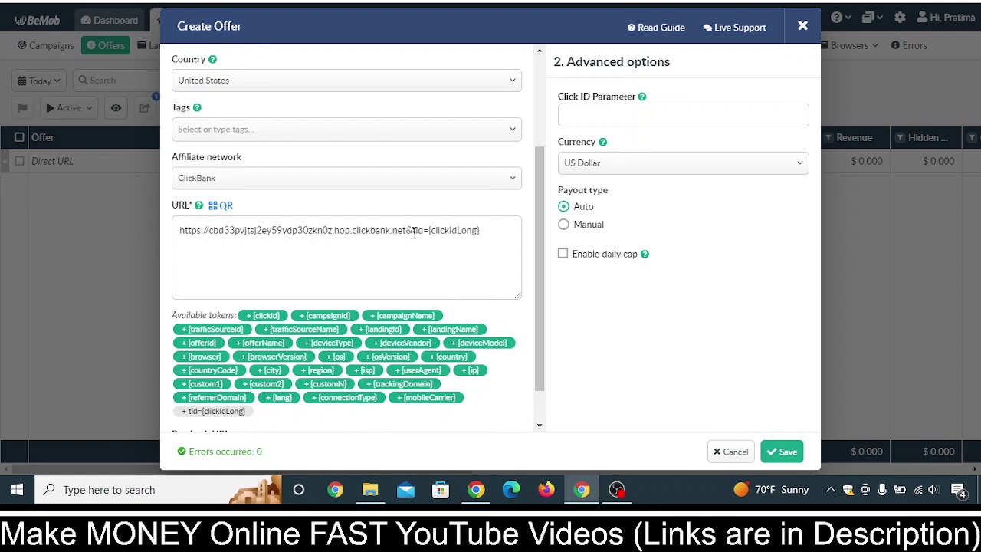
key("Delete")
type("/?")
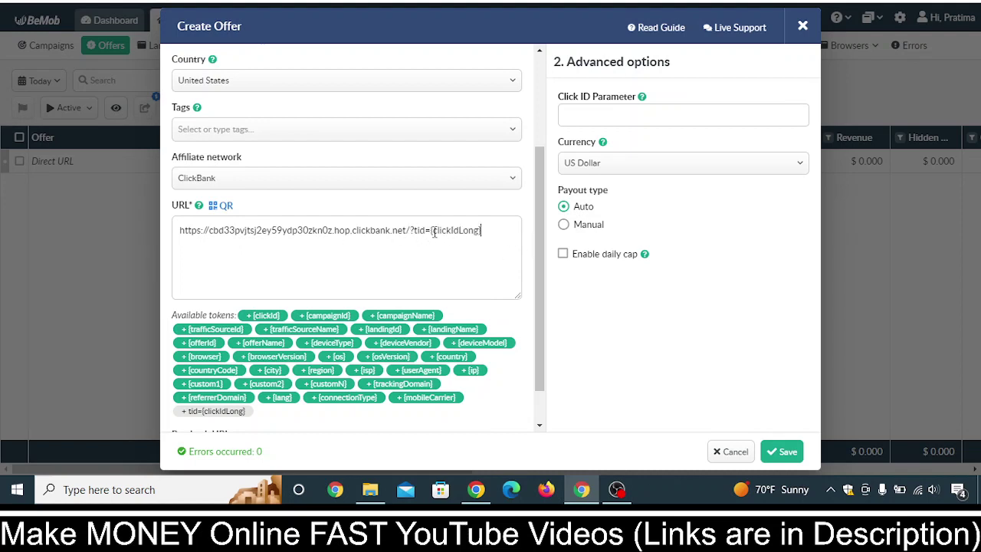
Step: Review the completed offer details and save the offer
left_click(443, 265)
scroll(452, 341, "up", 3)
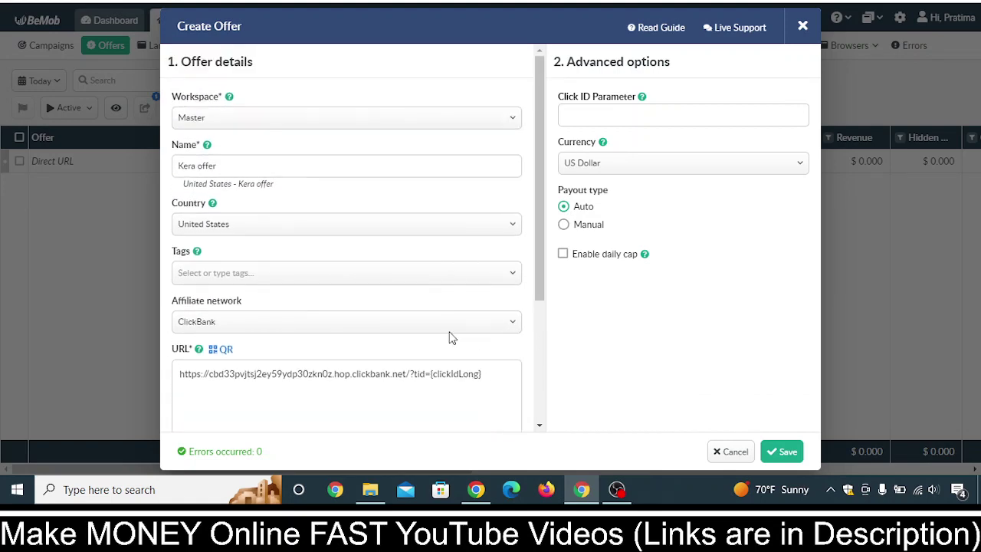
scroll(469, 370, "down", 5)
scroll(469, 370, "up", 3)
scroll(468, 368, "down", 4)
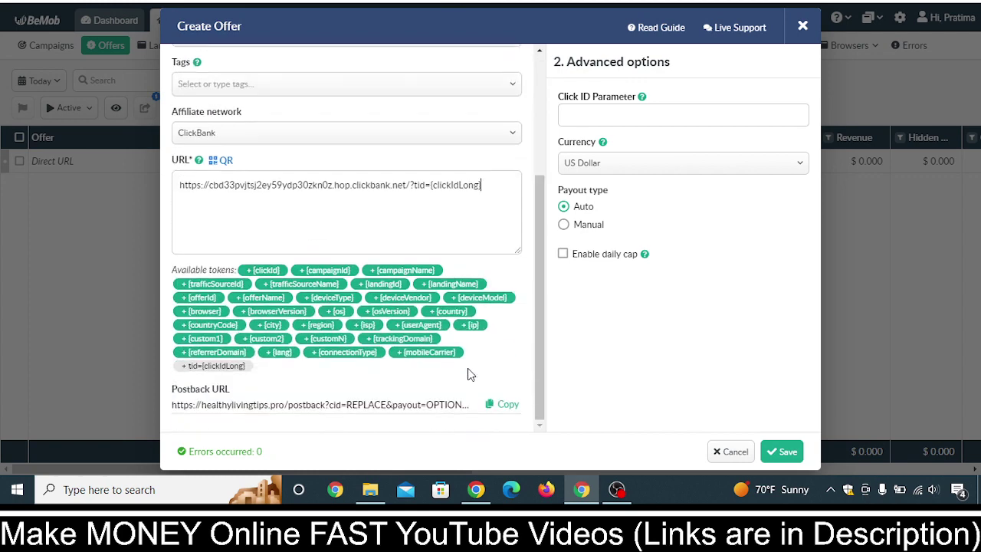
left_click(790, 452)
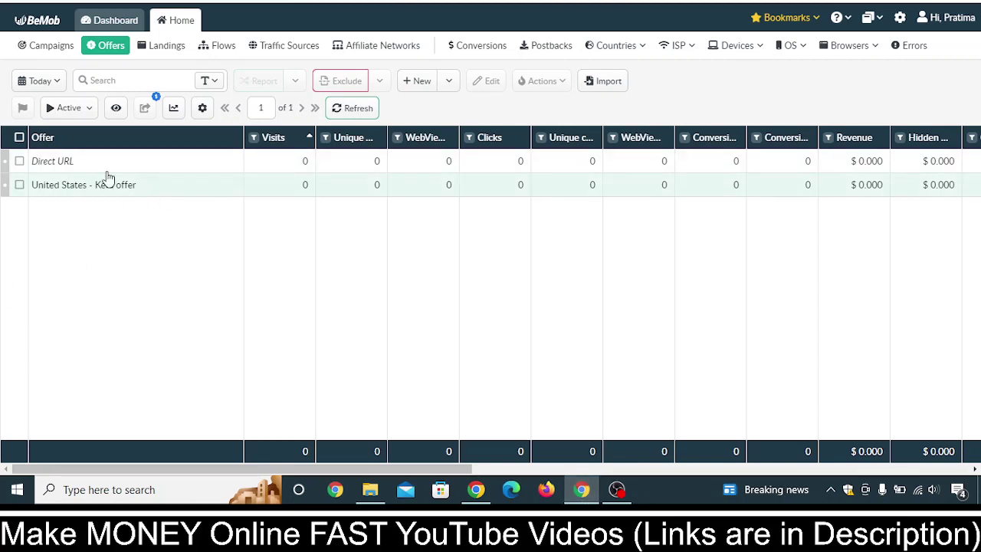
Step: Start a new campaign and name it "Kera Camp"
left_click(51, 46)
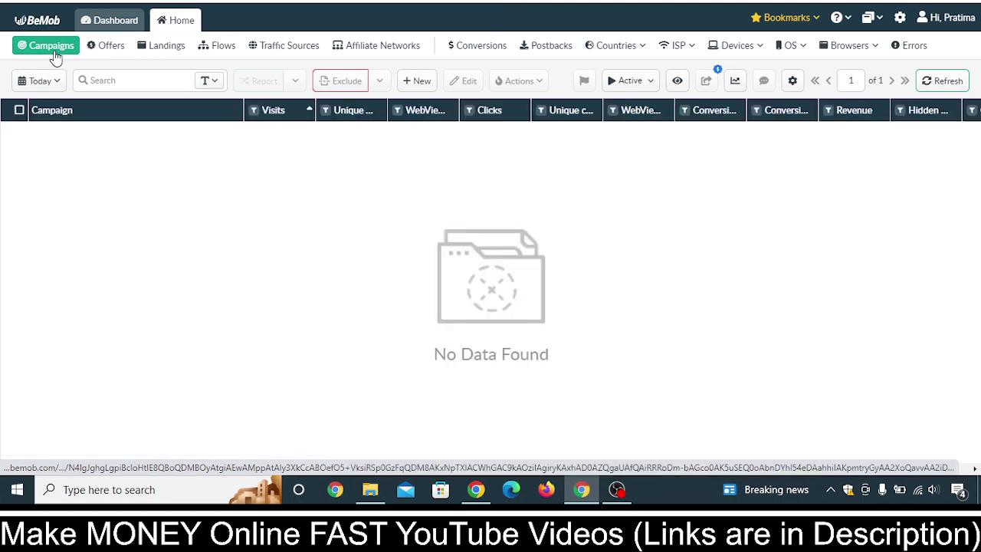
left_click(424, 81)
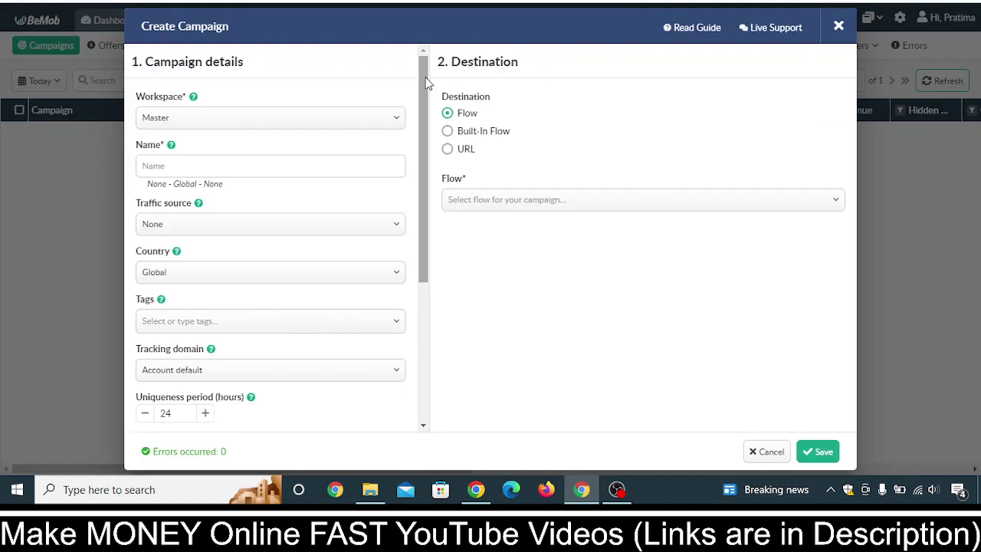
left_click(236, 169)
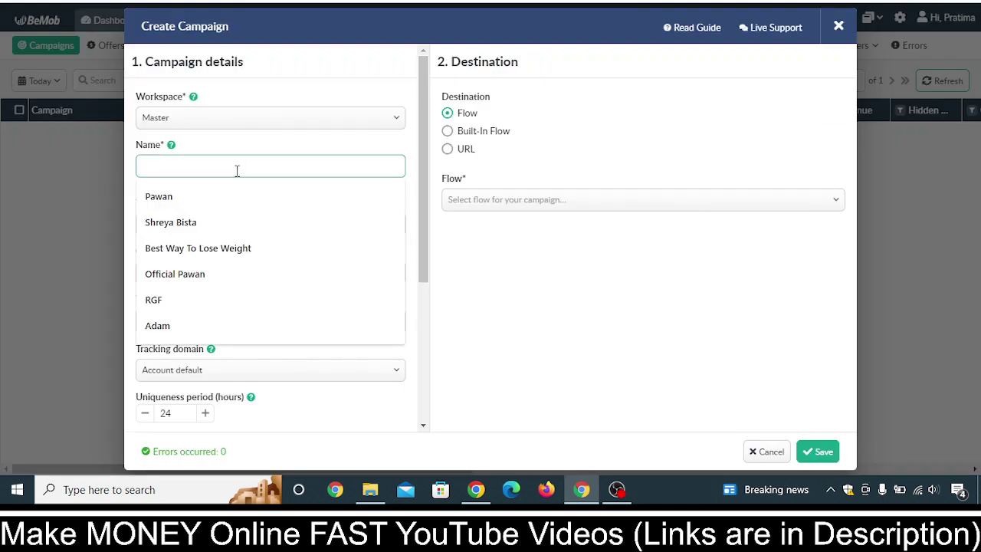
type("Kera Camp")
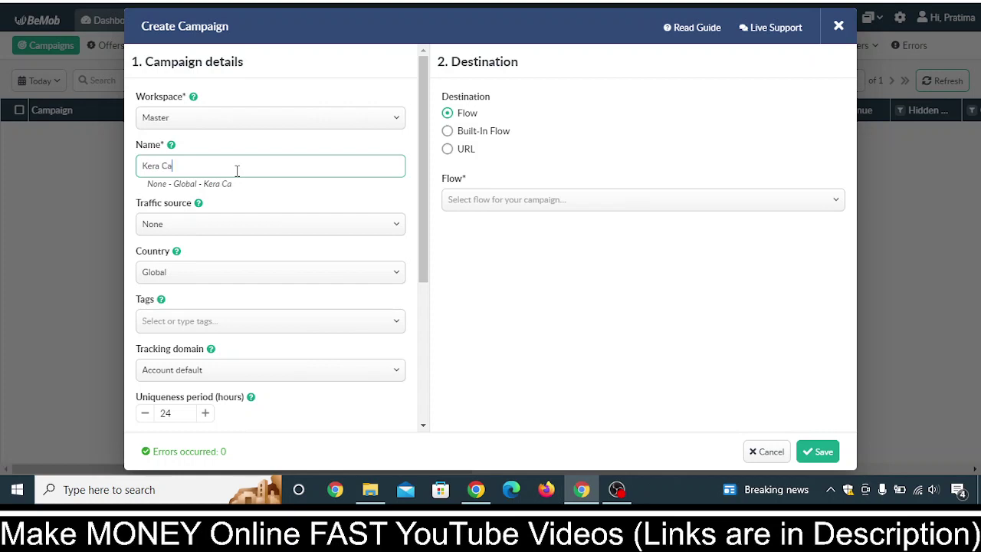
Step: Set the campaign's traffic source to Bing and its country to United States
left_click(346, 221)
left_click(212, 274)
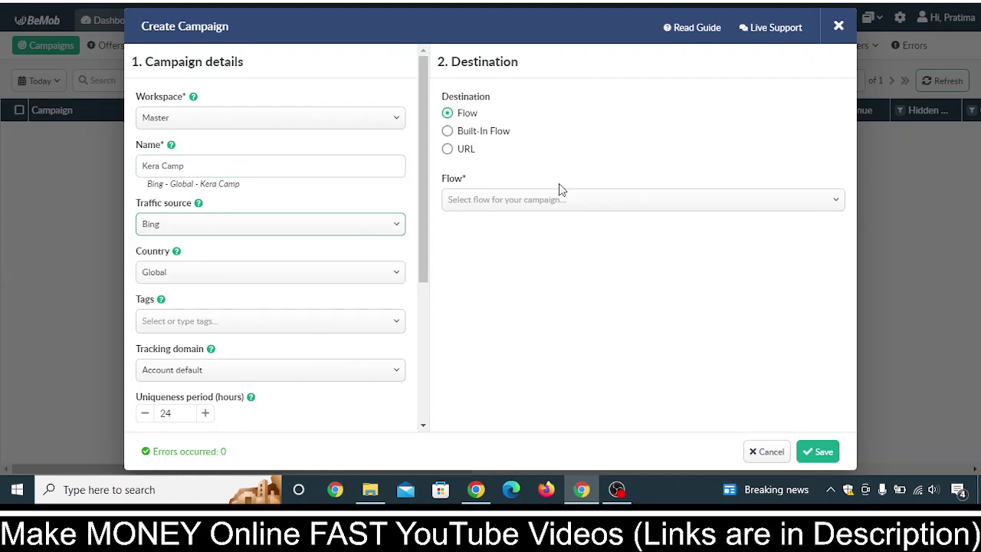
left_click(309, 272)
type("united")
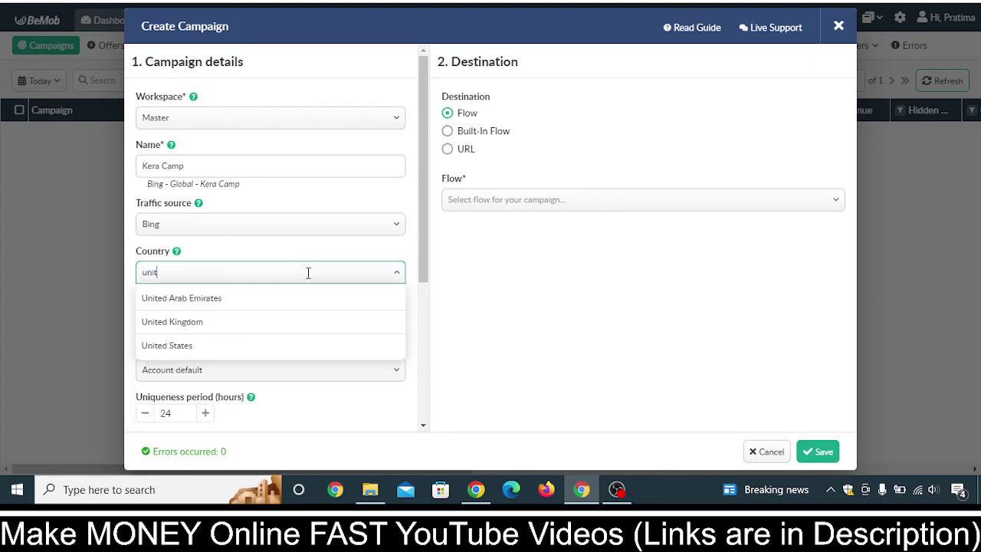
left_click(286, 351)
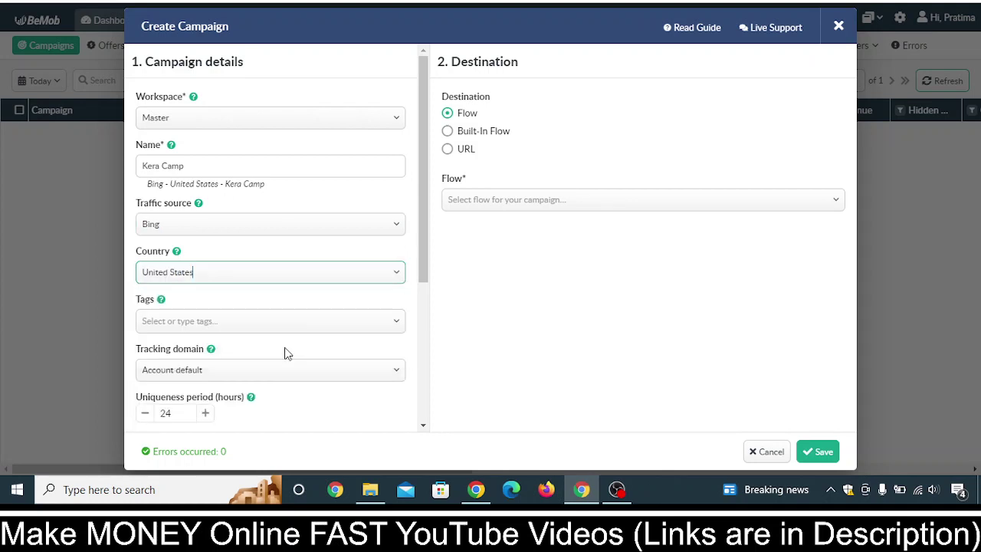
Step: Keep the account default tracking domain and set the campaign's cost model to Do Not Track
scroll(338, 306, "down", 1)
left_click(347, 184)
scroll(347, 188, "down", 2)
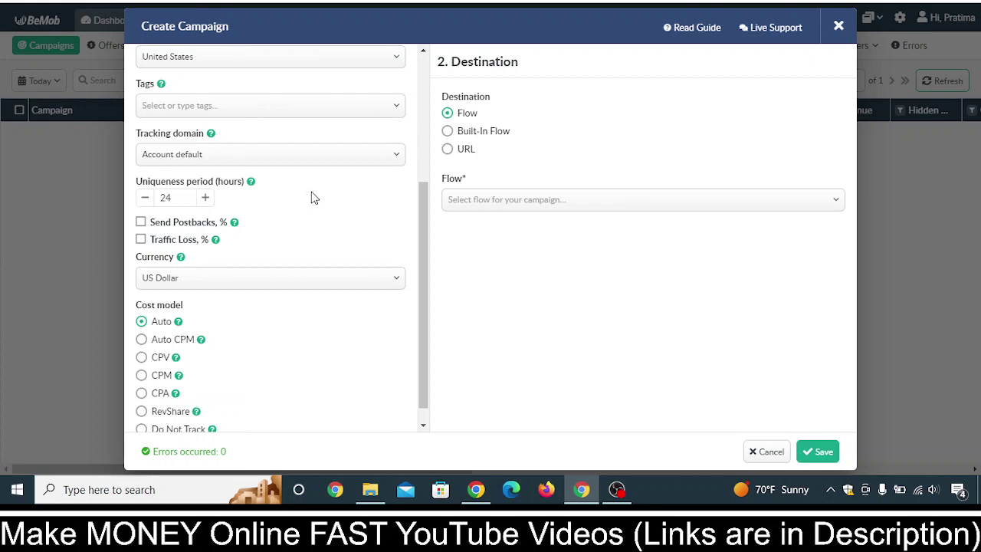
scroll(312, 198, "down", 1)
left_click(345, 134)
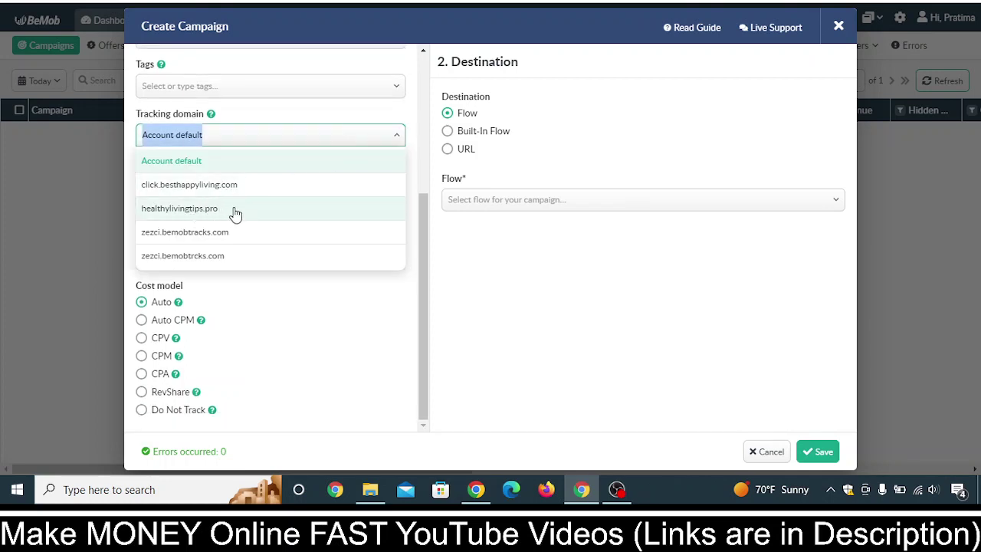
left_click(397, 131)
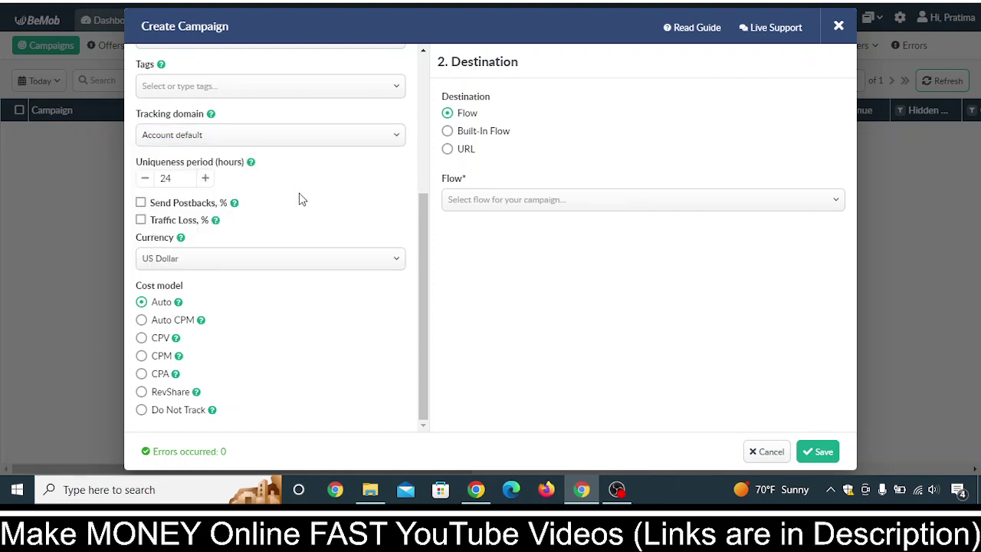
left_click(142, 411)
scroll(327, 379, "up", 3)
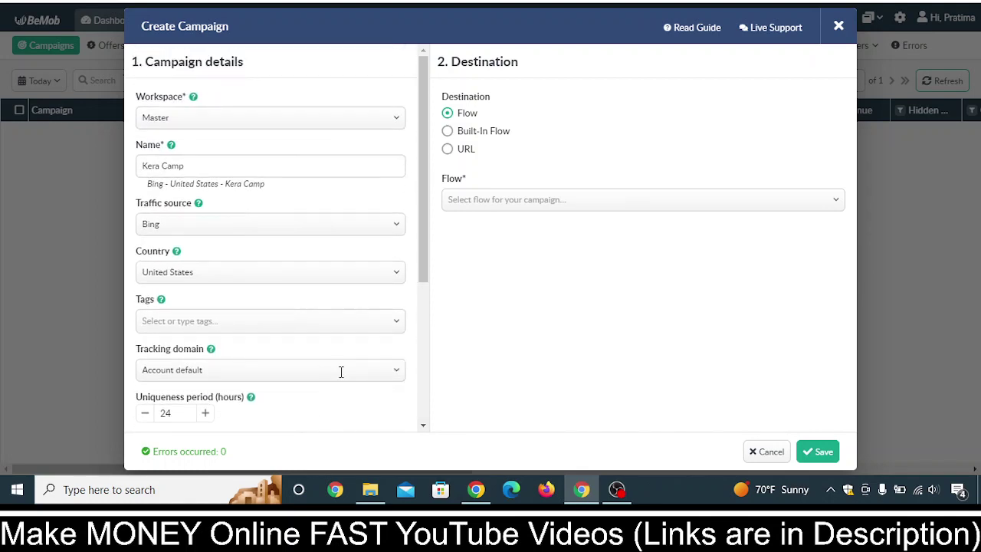
Step: Use a built-in flow as the campaign's destination and turn off landings in Path 1 for direct linking
left_click(448, 133)
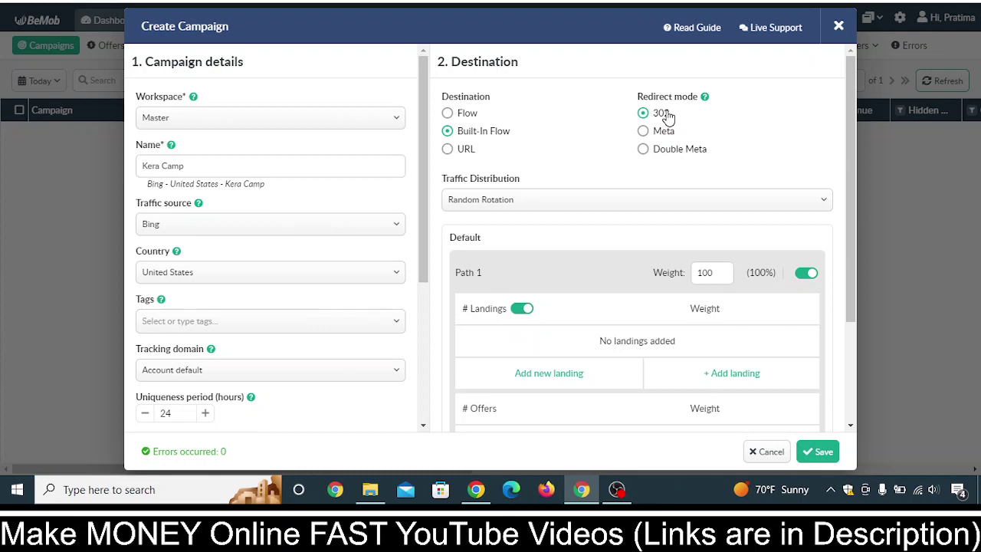
left_click(523, 309)
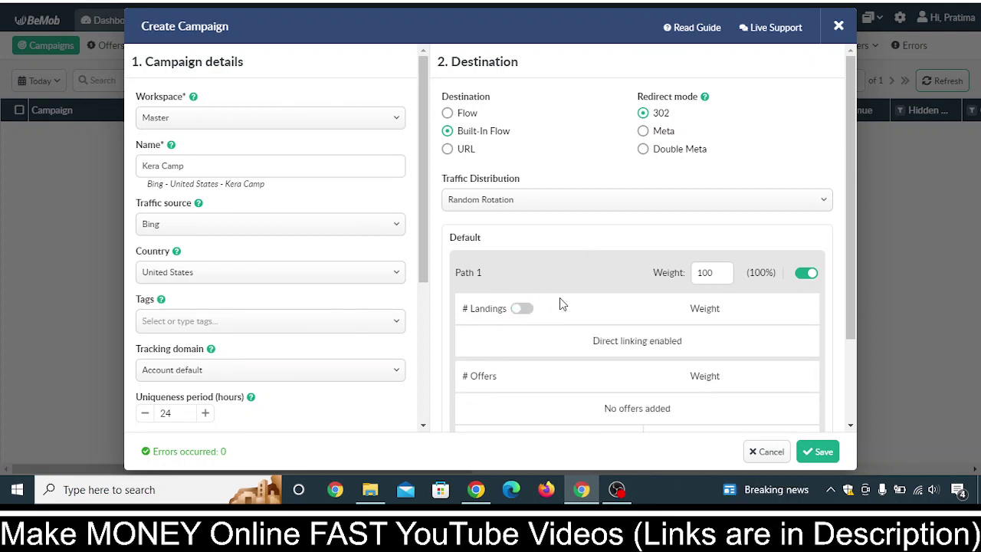
Step: Add "United States - Kera offer" as the offer of Path 1 and save the campaign
scroll(560, 303, "down", 2)
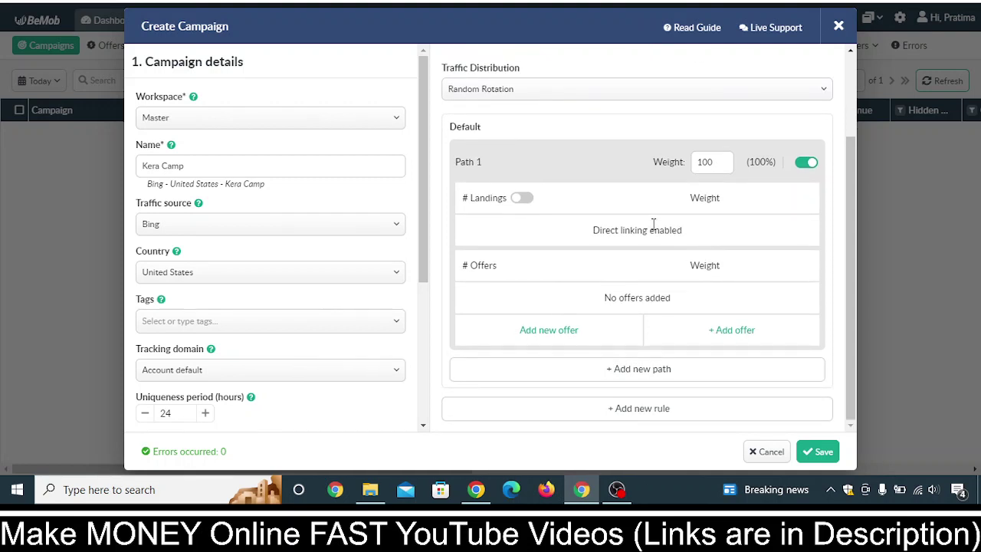
left_click(734, 331)
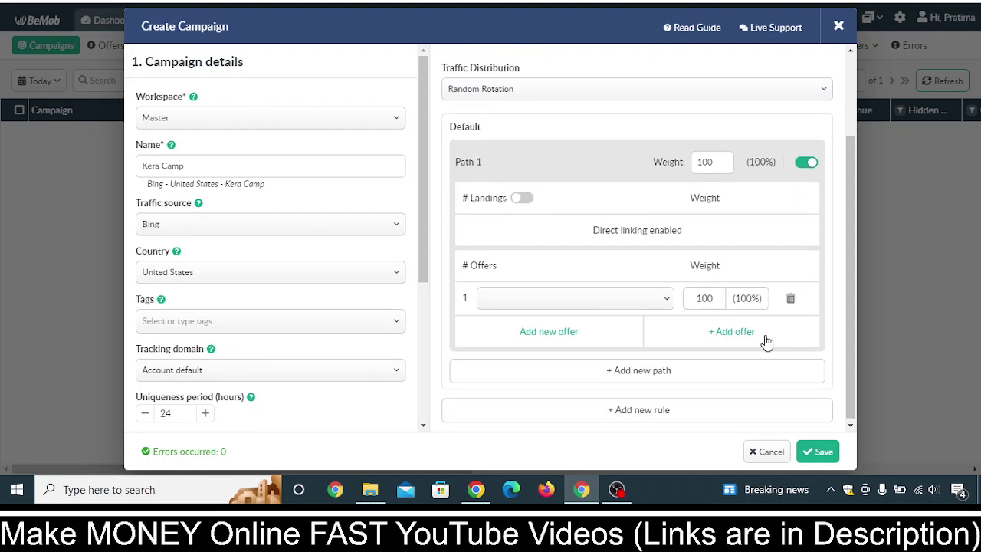
left_click(666, 299)
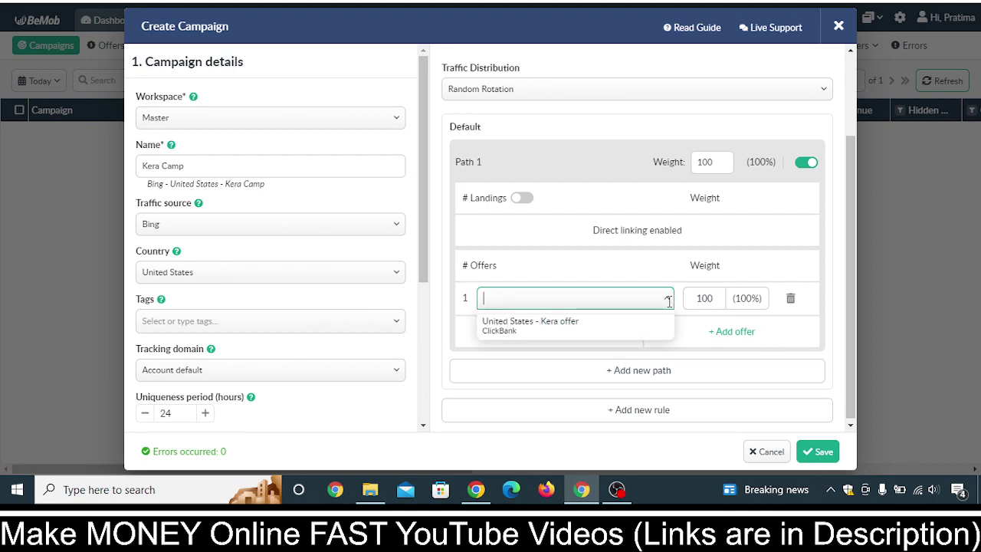
left_click(568, 334)
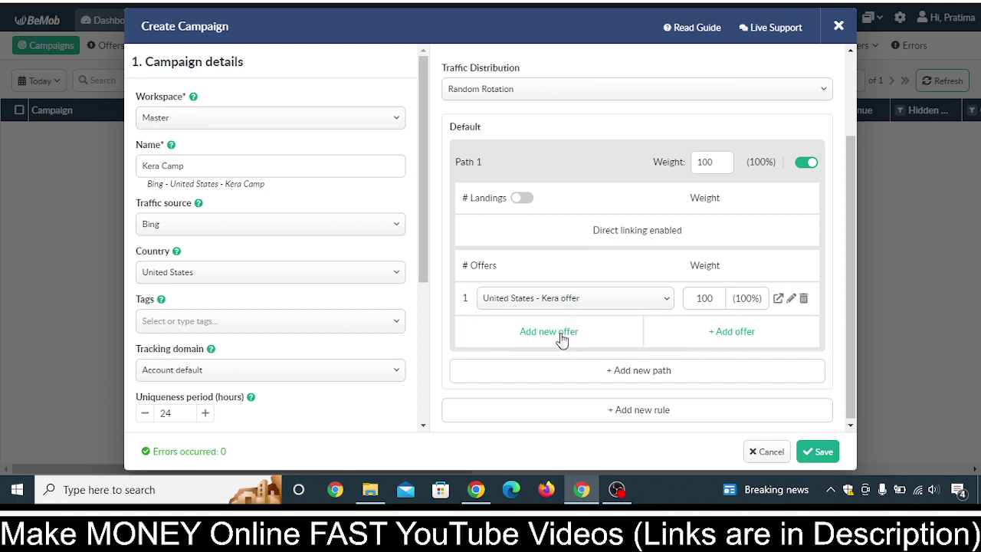
left_click(814, 451)
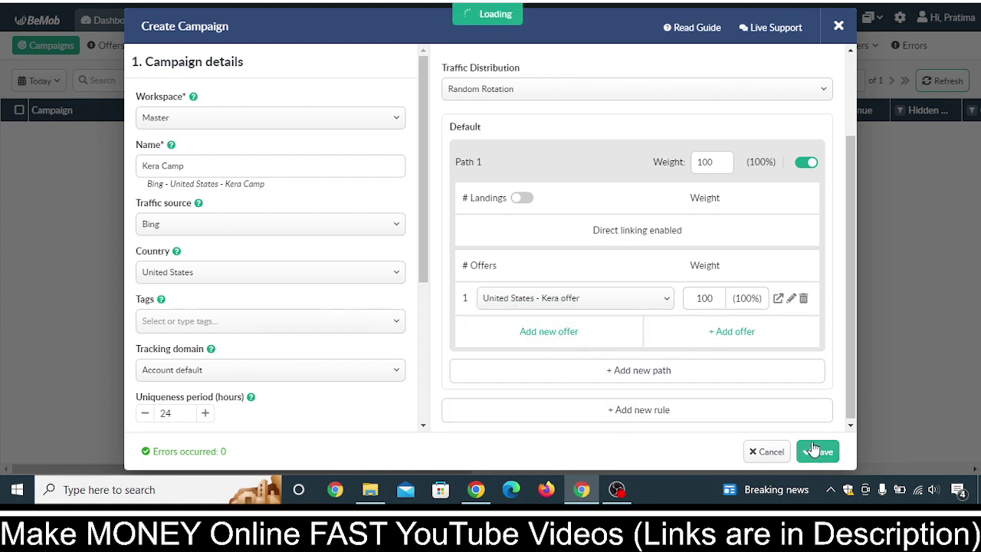
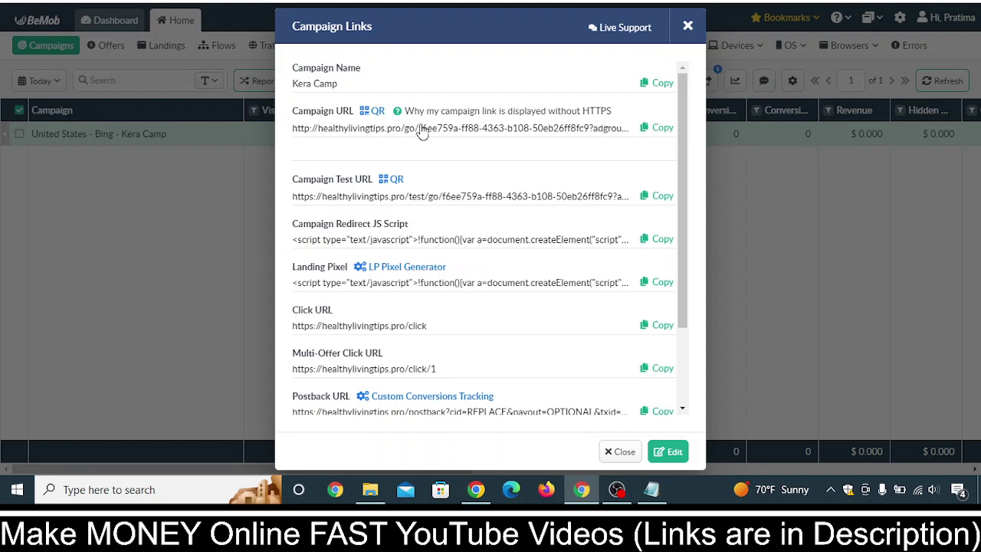
Step: Copy the Kera Camp campaign URL and paste it into the open Notepad document
left_click(664, 130)
left_click(657, 128)
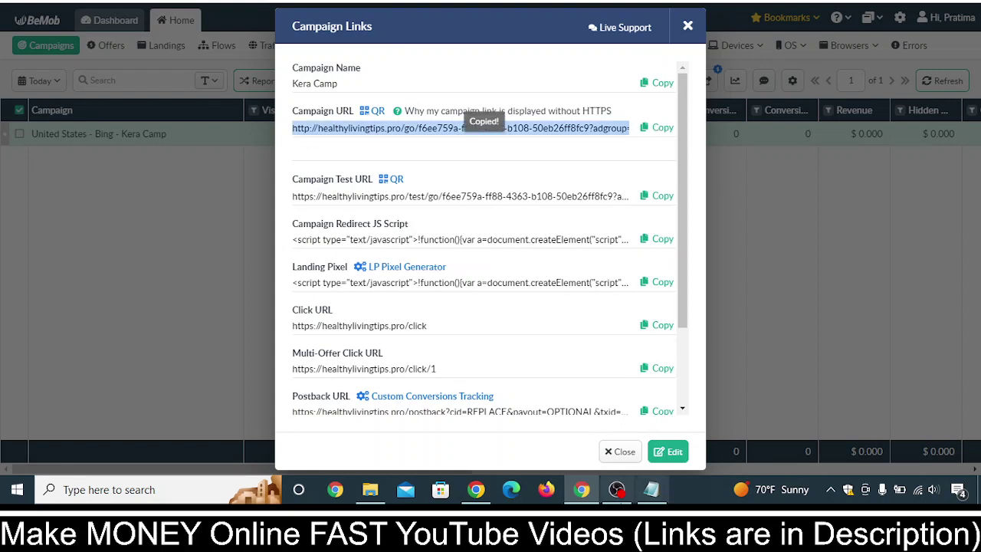
left_click(652, 490)
key("ctrl+v")
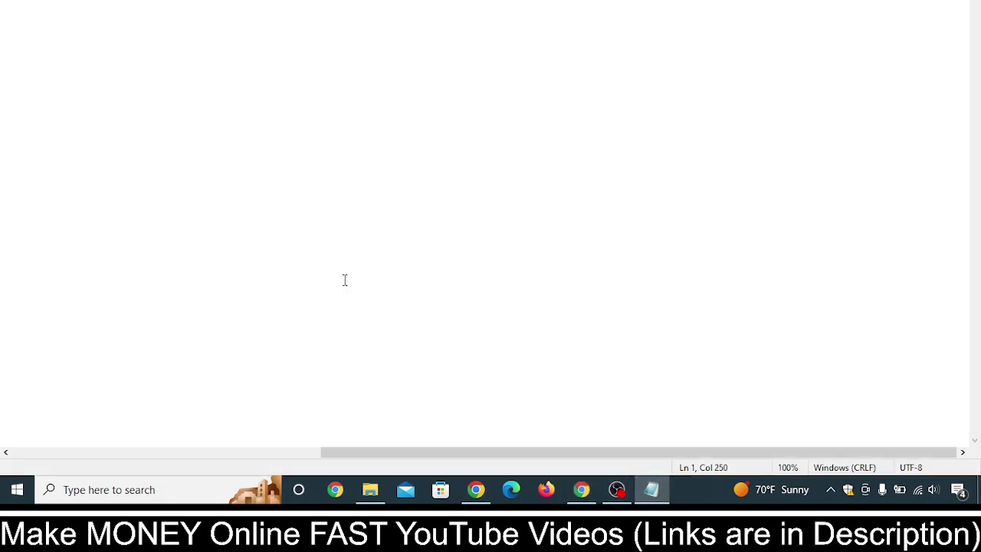
Step: Change the pasted campaign URL's prefix in Notepad to https and restore the document to a smaller window
left_click_drag(456, 454, 83, 413)
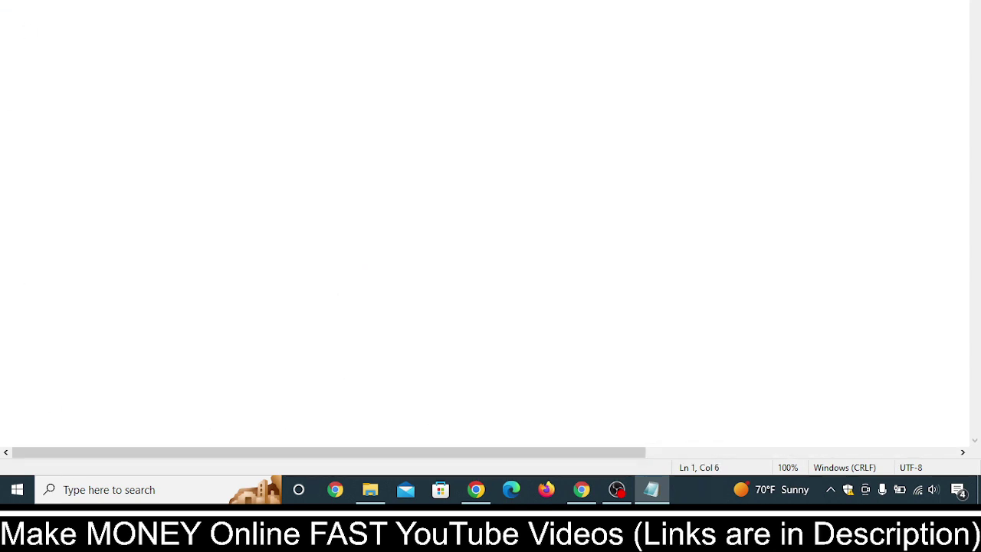
key("super+Down")
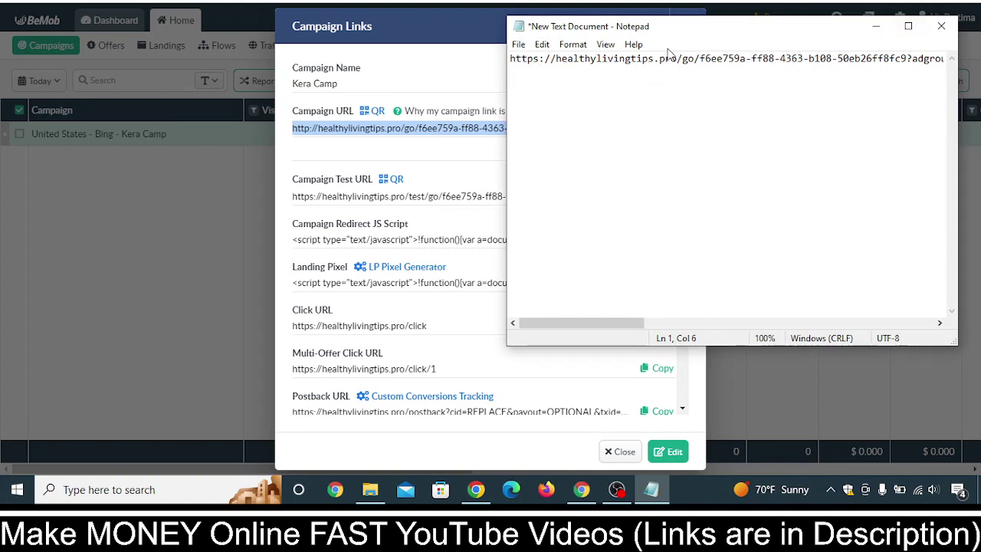
left_click_drag(699, 34, 666, 94)
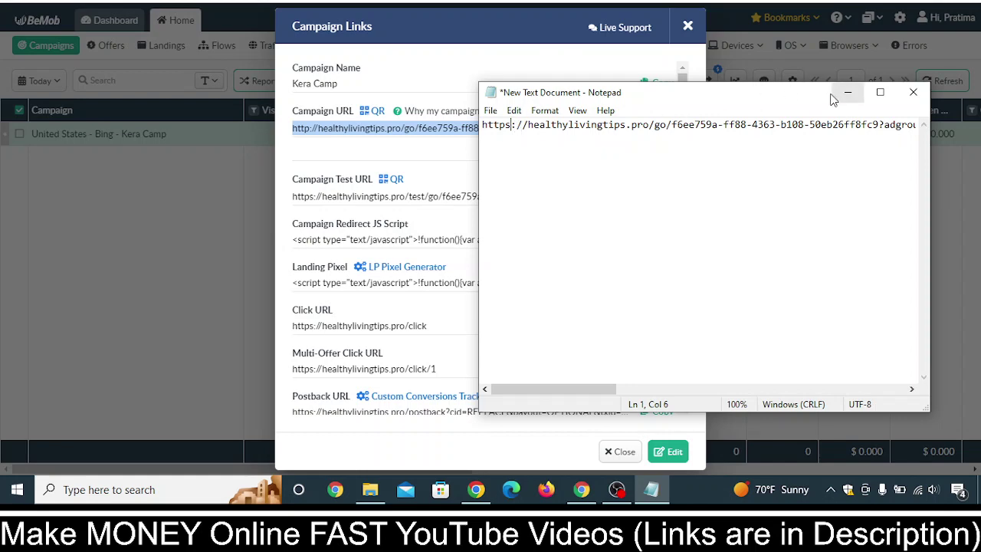
left_click(880, 92)
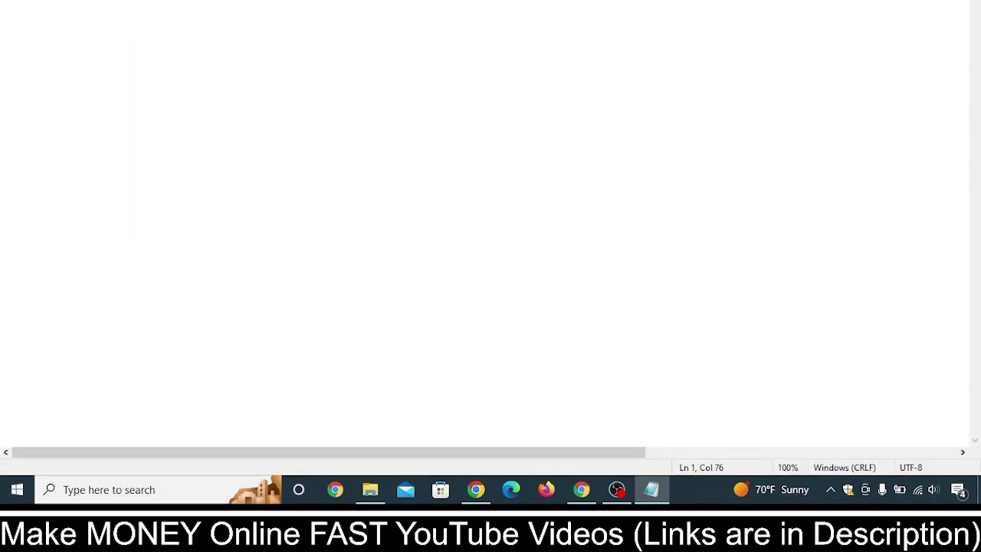
Step: Select the entire https campaign URL in Notepad and copy it
key("End")
key("ctrl+a")
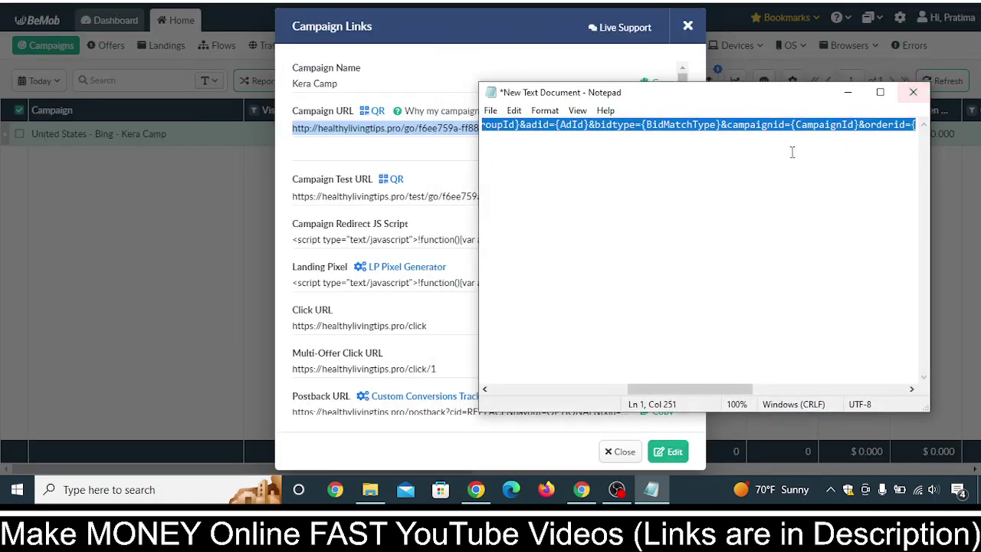
right_click(729, 124)
left_click(766, 171)
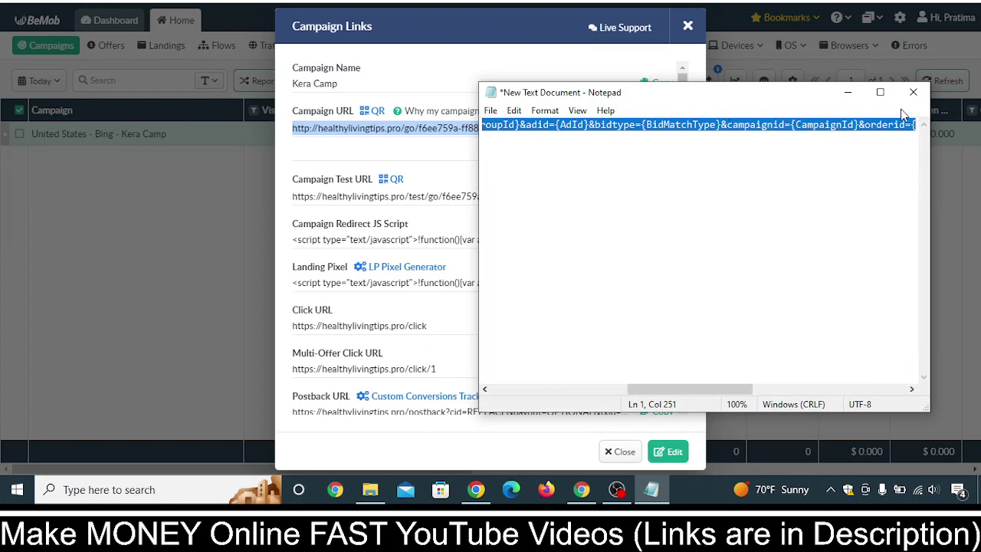
left_click(856, 193)
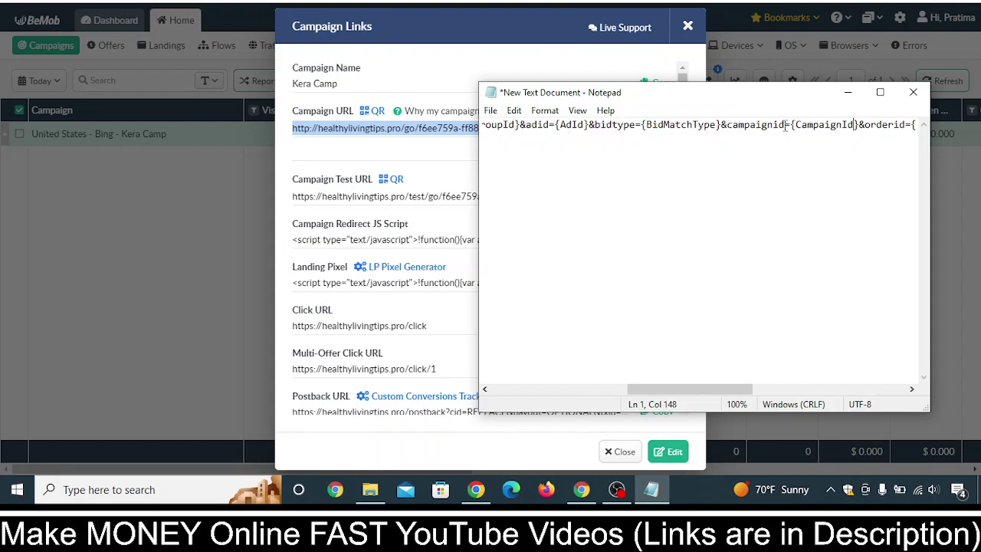
Step: Switch to the other Chrome window and open the "Free VPN for Chrome - VPN Proxy VeePN" page from the search results
key("alt+Tab")
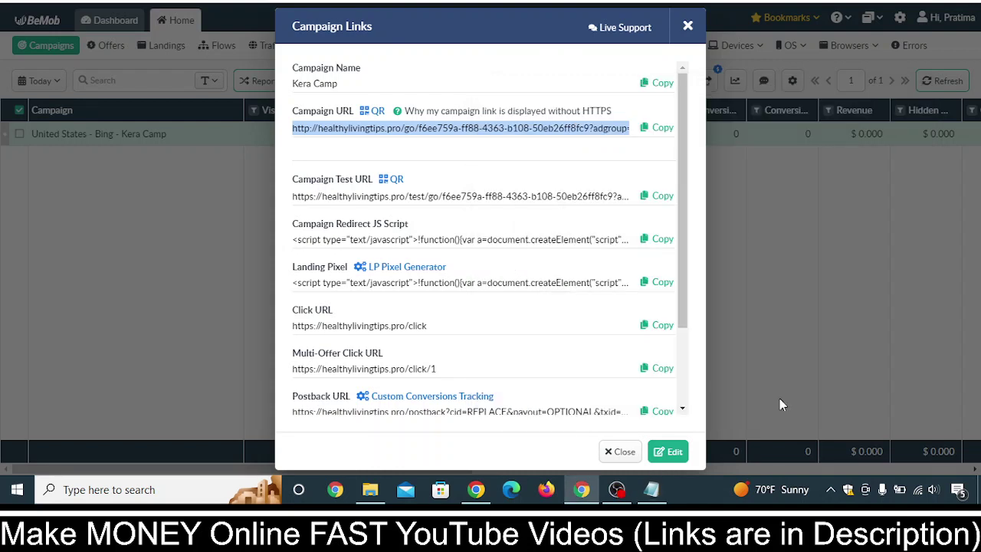
left_click(475, 489)
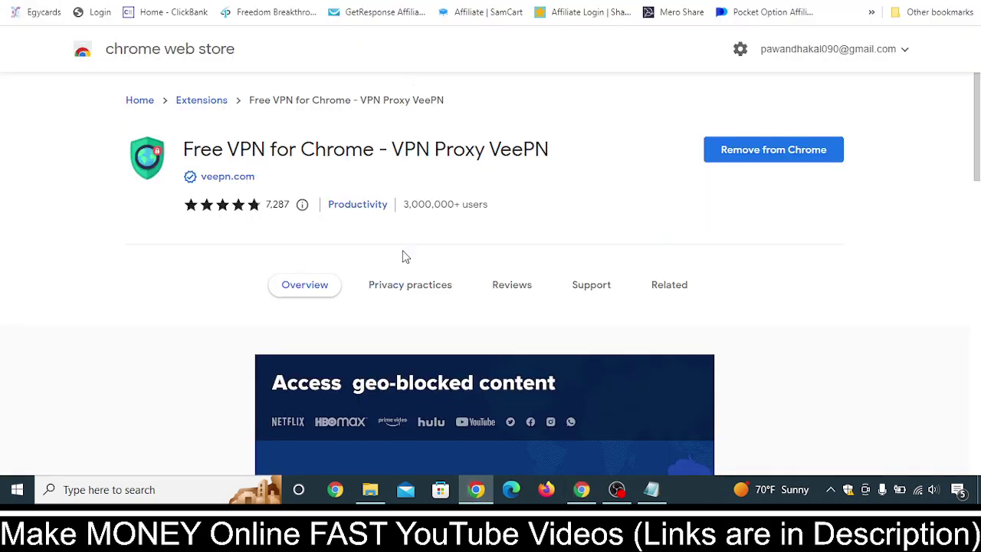
key("alt+Left")
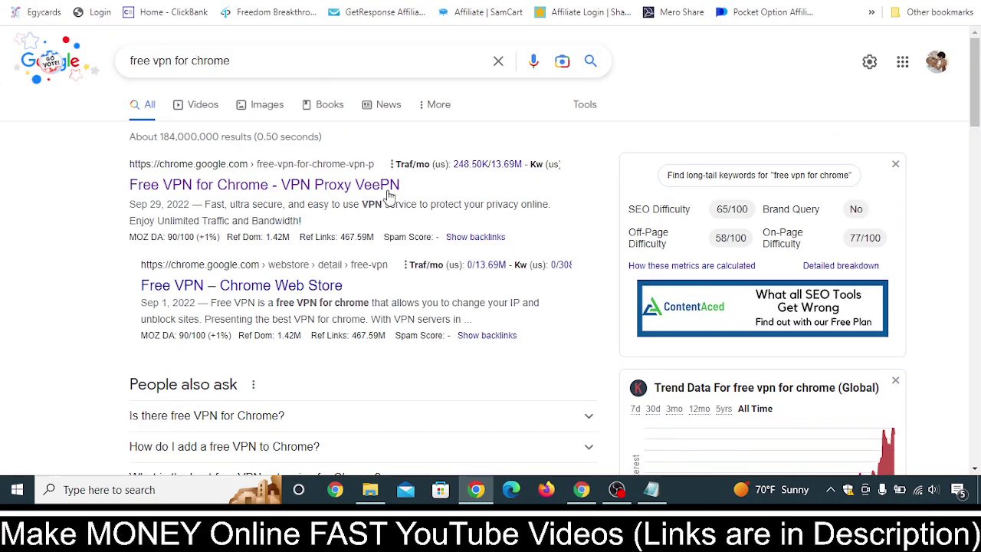
left_click(331, 186)
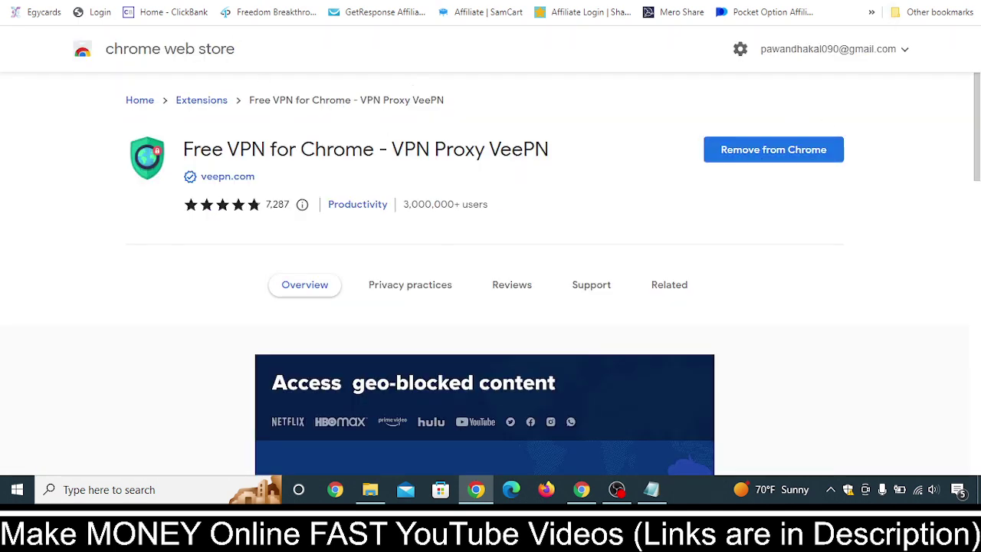
Step: Unpin the Free VPN for Chrome extension in the browser's extension list and pin it again
key("F11")
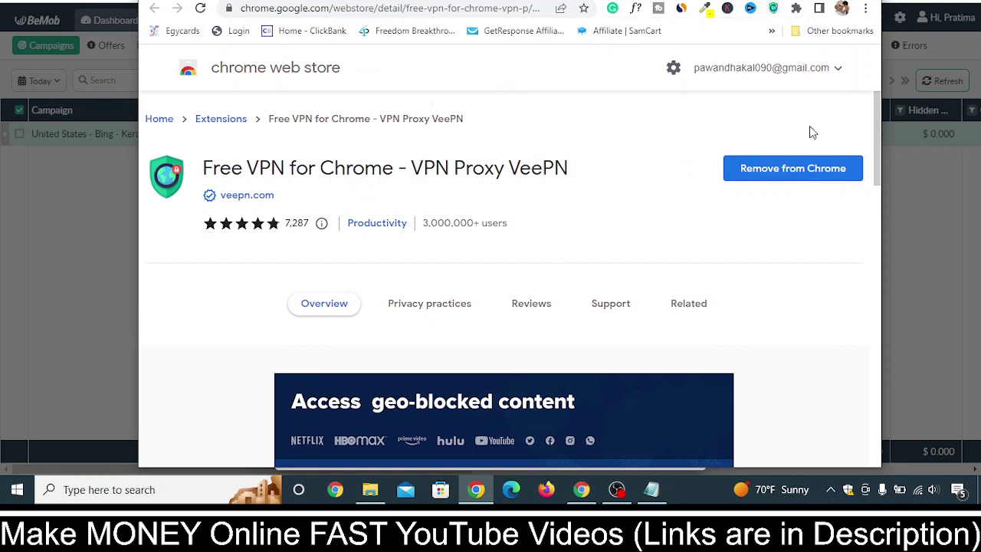
left_click(797, 10)
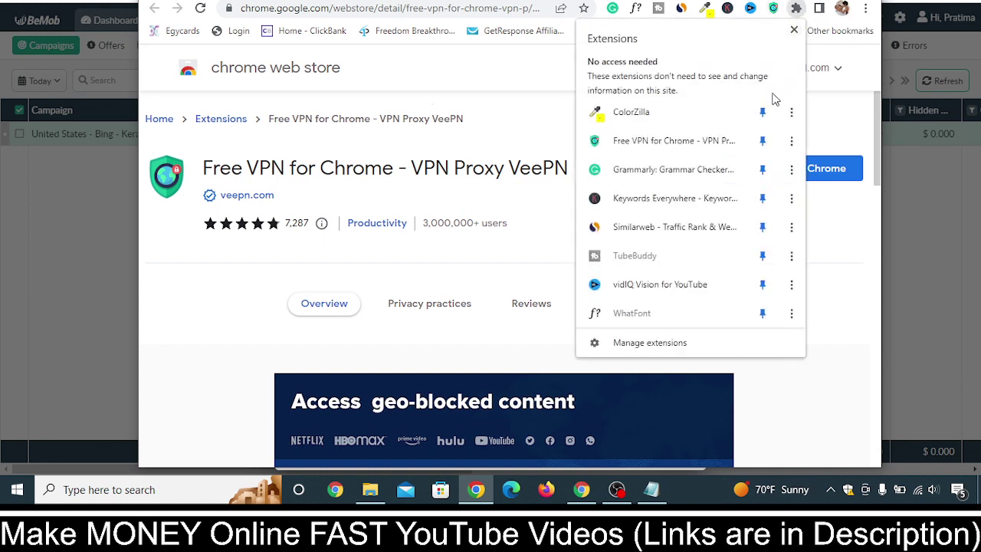
left_click(763, 144)
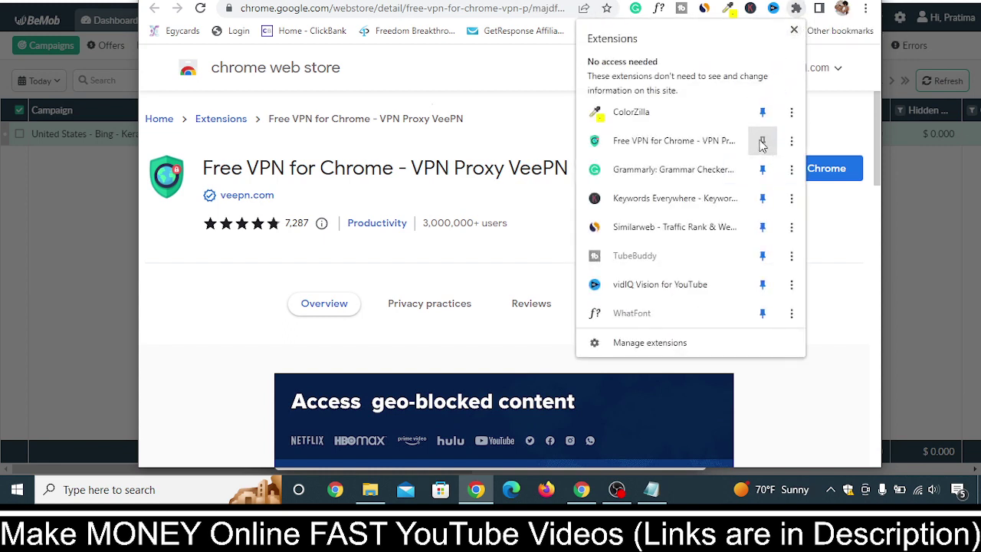
left_click(763, 144)
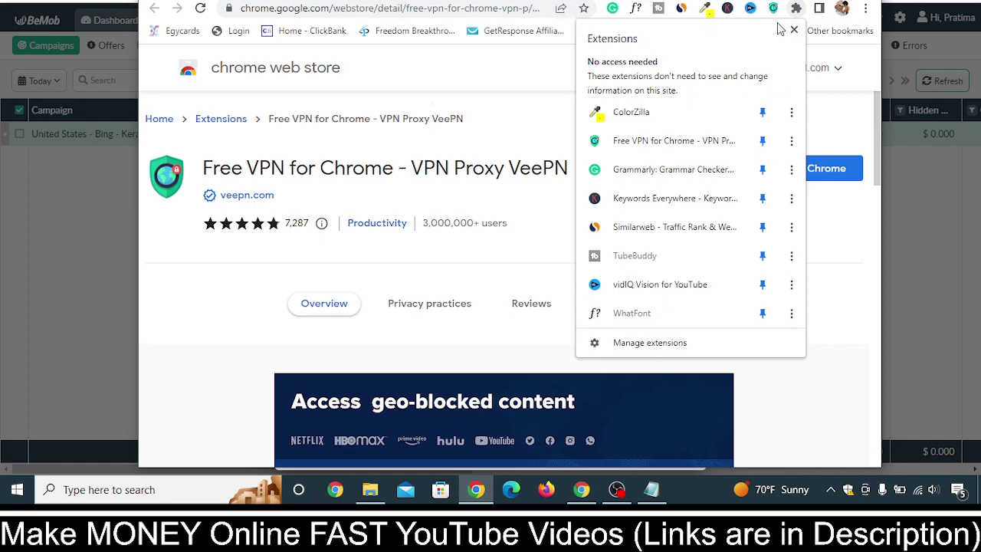
left_click(849, 203)
double_click(847, 1)
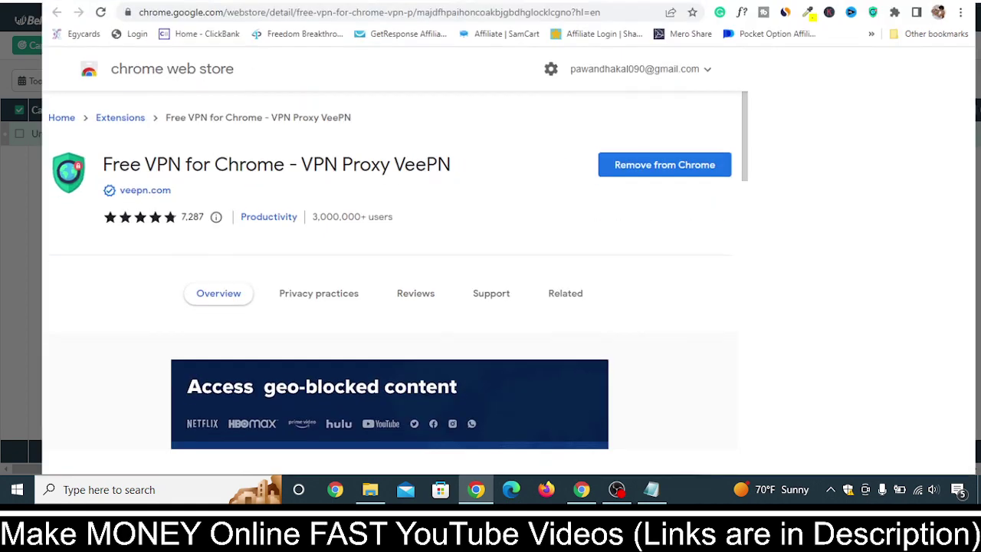
Step: Reopen the VeePN store page from the search results and check the extension's connection status and server location
left_click(79, 1)
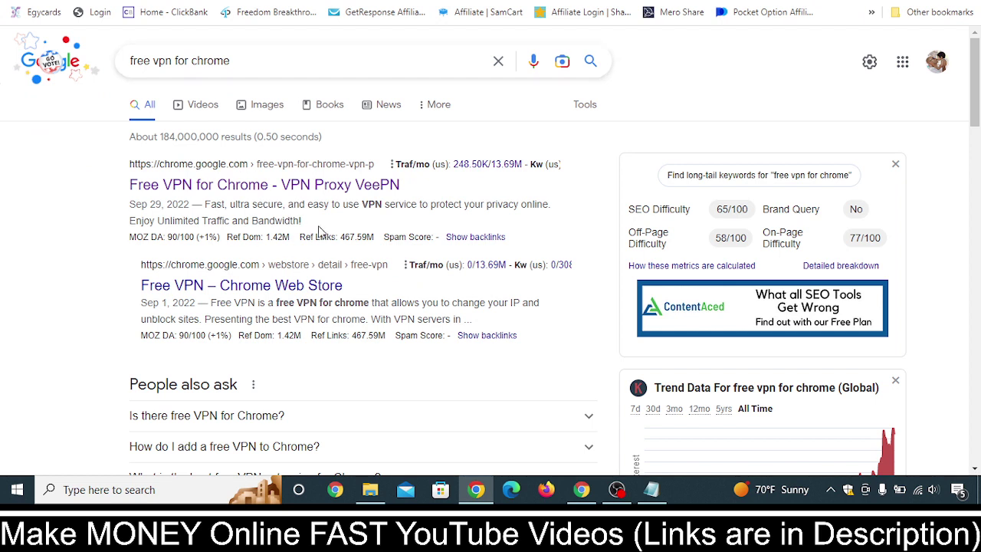
left_click(270, 185)
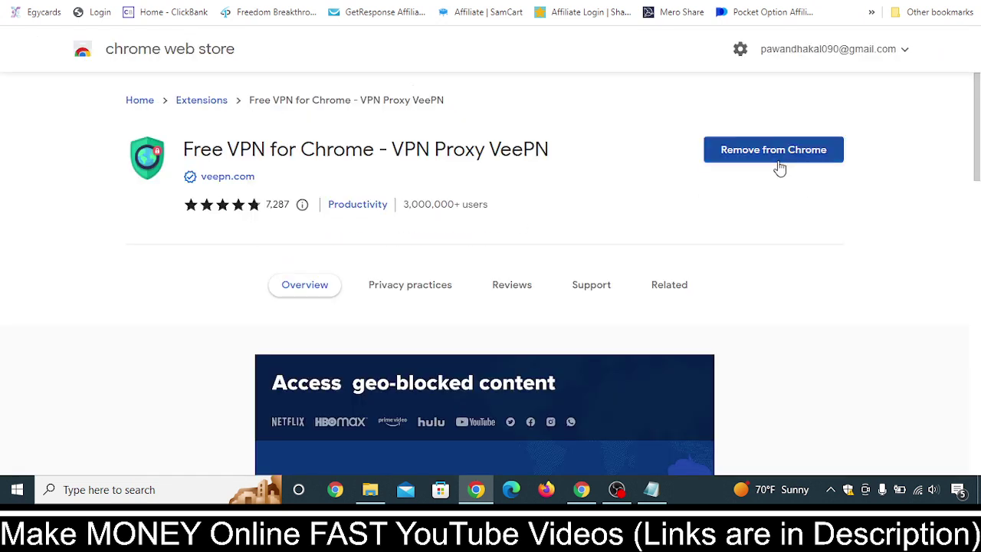
left_click(876, 3)
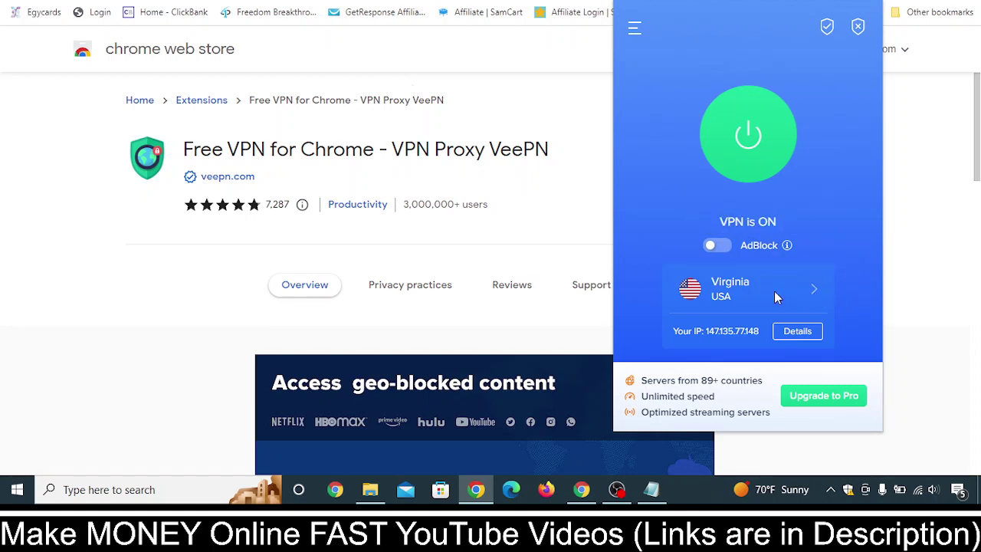
left_click(915, 169)
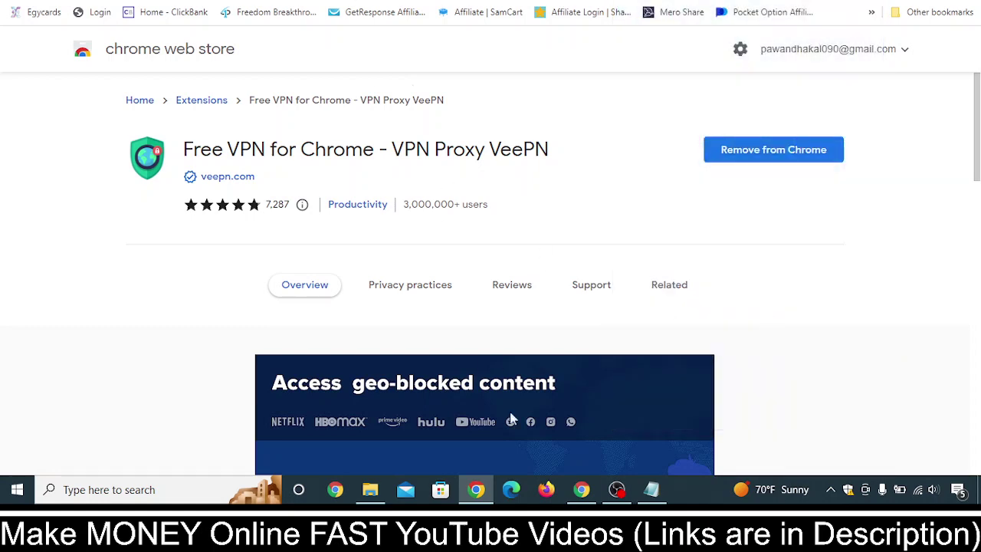
Step: Copy the campaign URL from Notepad again and place the cursor on an empty line below it
left_click(651, 488)
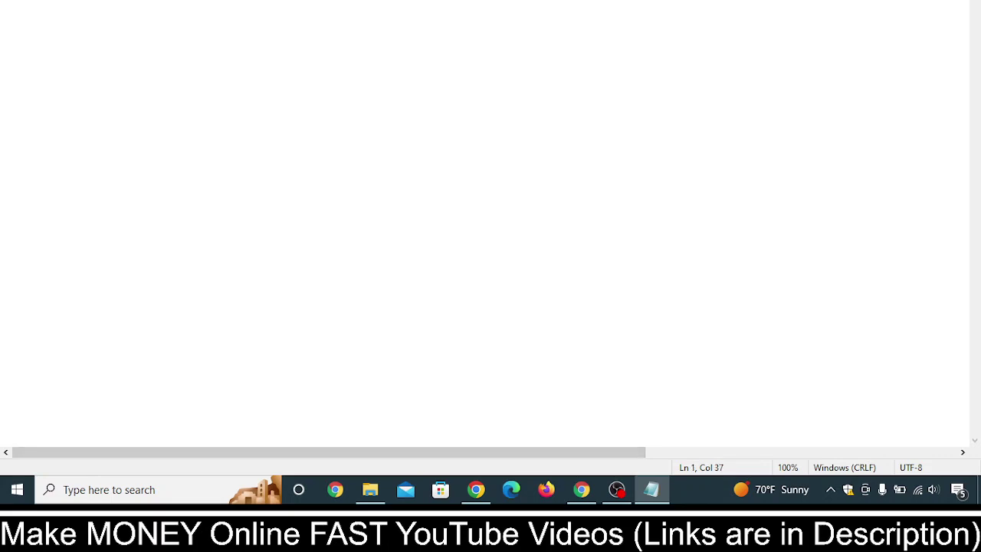
right_click(213, 3)
left_click(249, 40)
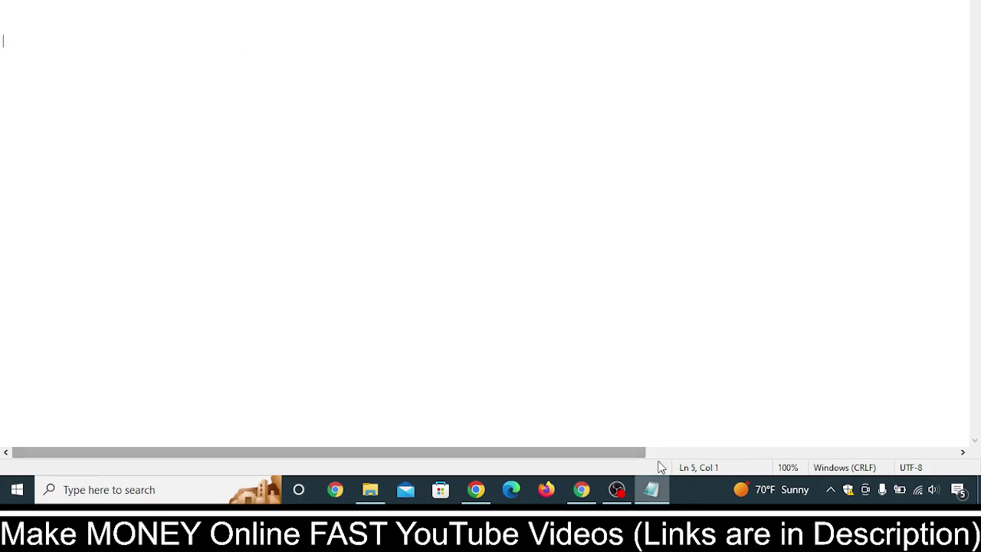
Step: Load the copied campaign URL in a new tab of the Chrome window that has the VPN on
left_click(582, 489)
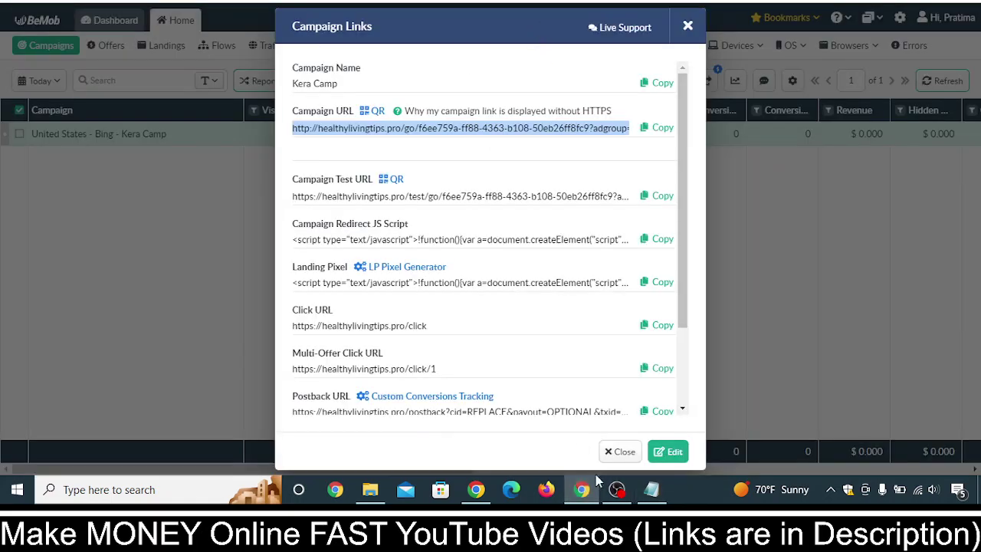
left_click(476, 489)
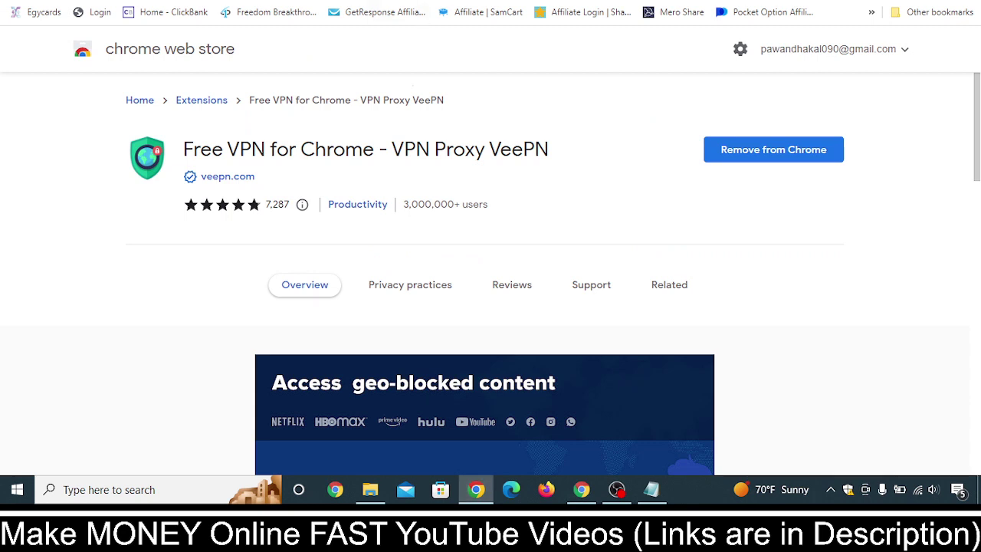
key("ctrl+n")
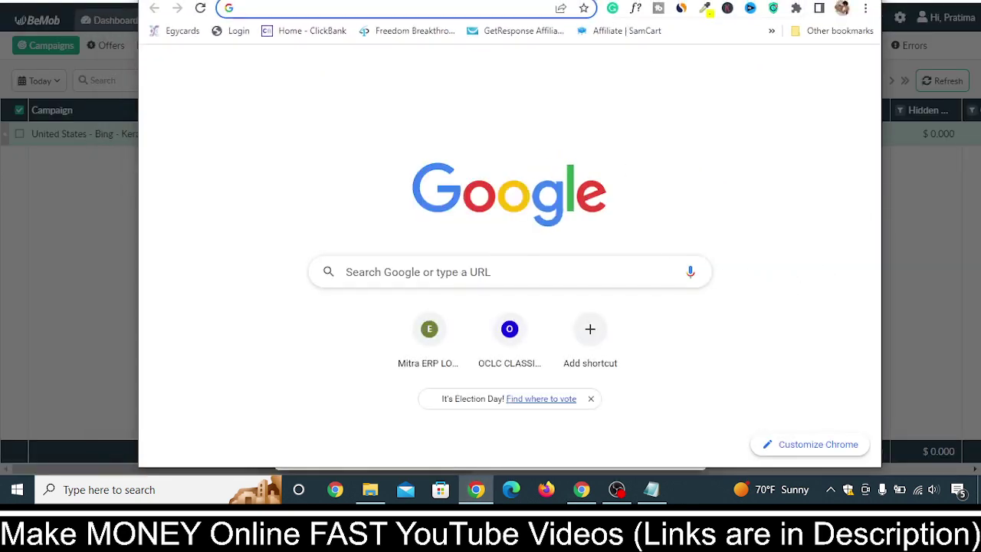
left_click(499, 64)
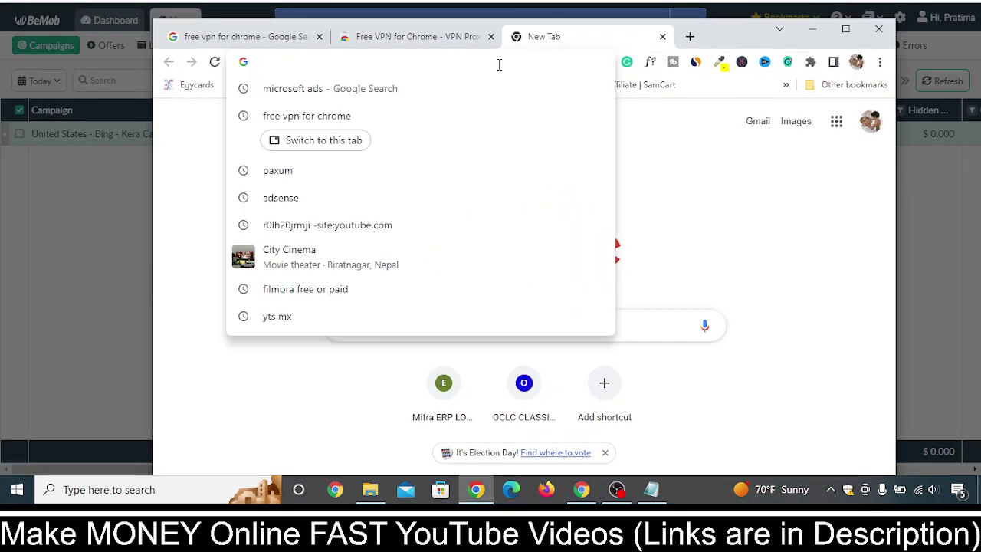
key("ctrl+v")
key("Return")
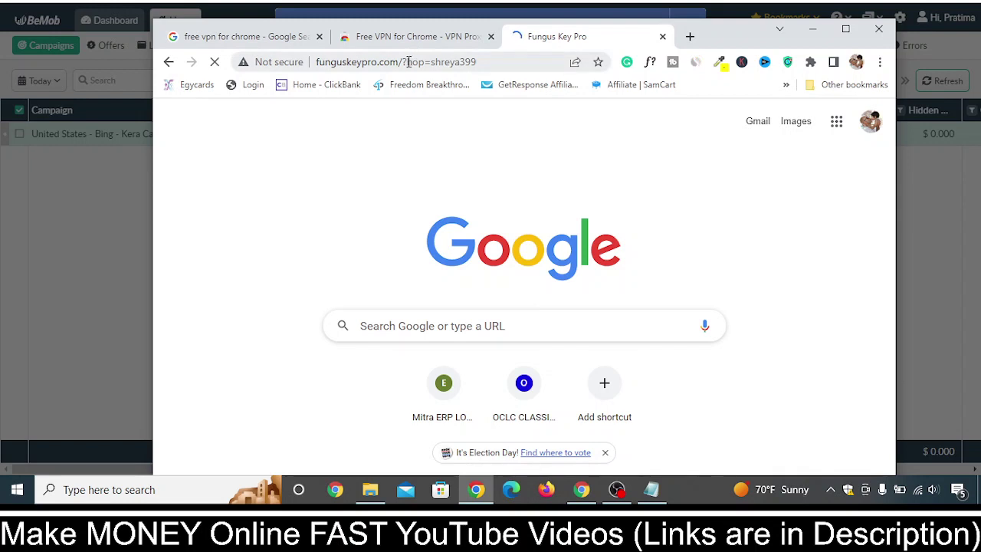
Step: Copy the "funguskeypro.com/?" part of the loaded offer page's address and paste it below the campaign URL in Notepad
left_click_drag(408, 62, 313, 63)
right_click(346, 65)
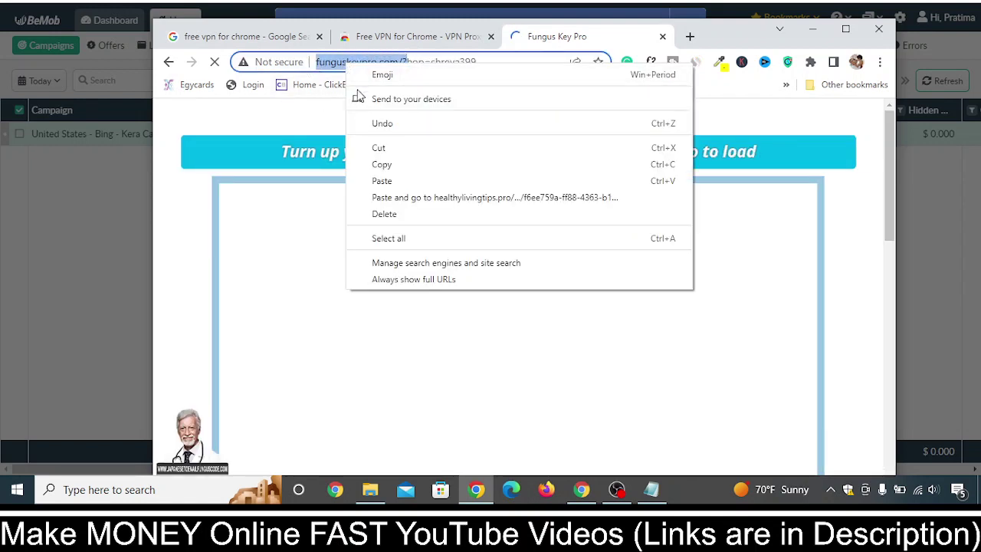
left_click(397, 165)
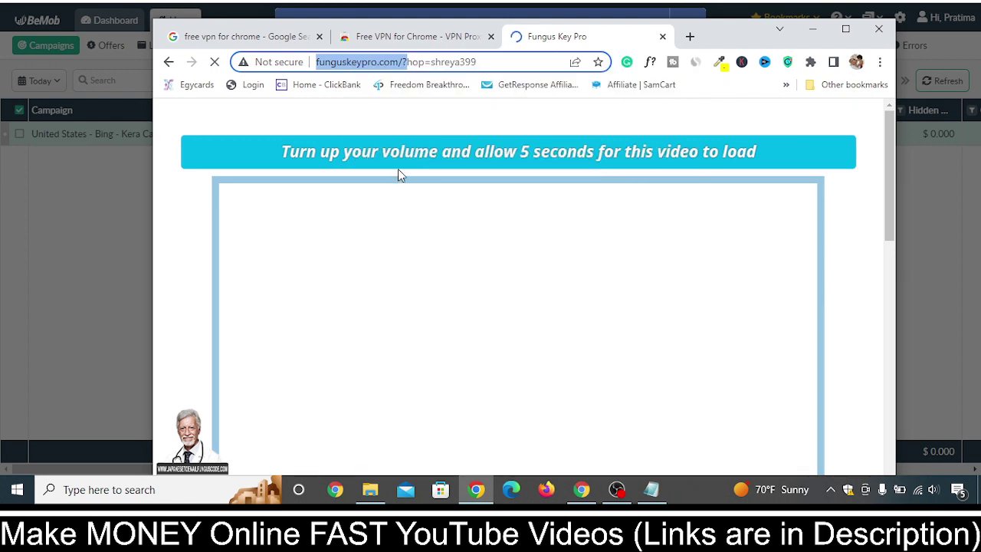
left_click(406, 63)
left_click_drag(407, 63, 314, 63)
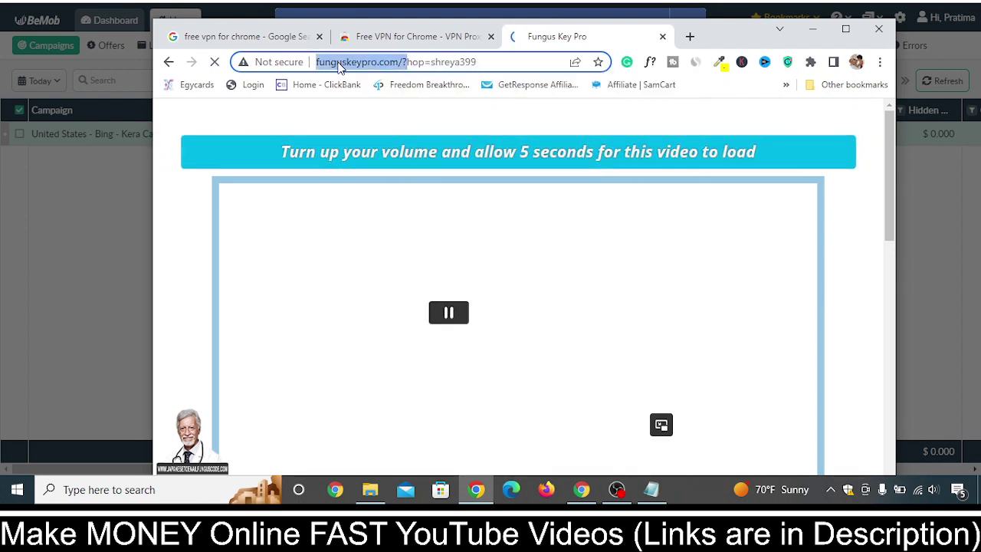
right_click(341, 66)
left_click(386, 163)
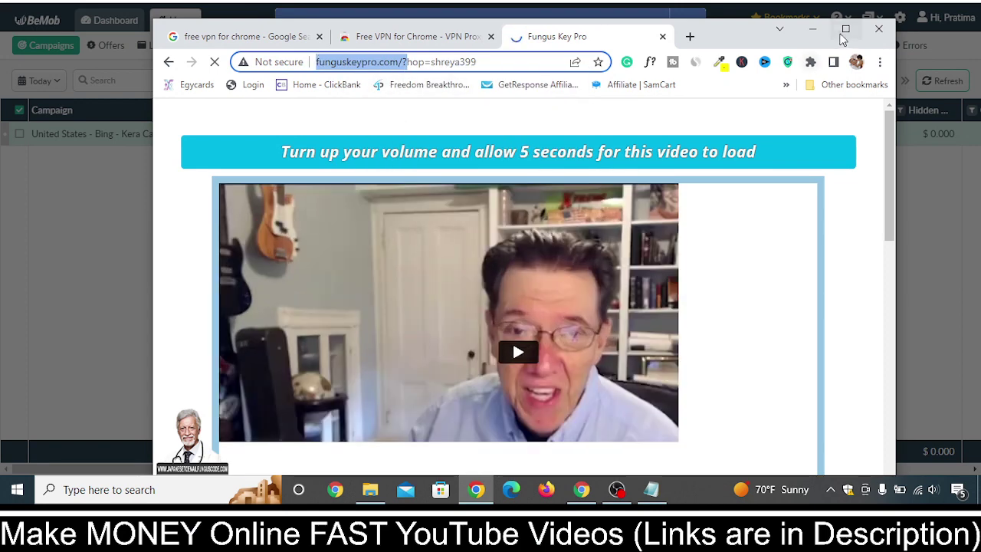
left_click(845, 29)
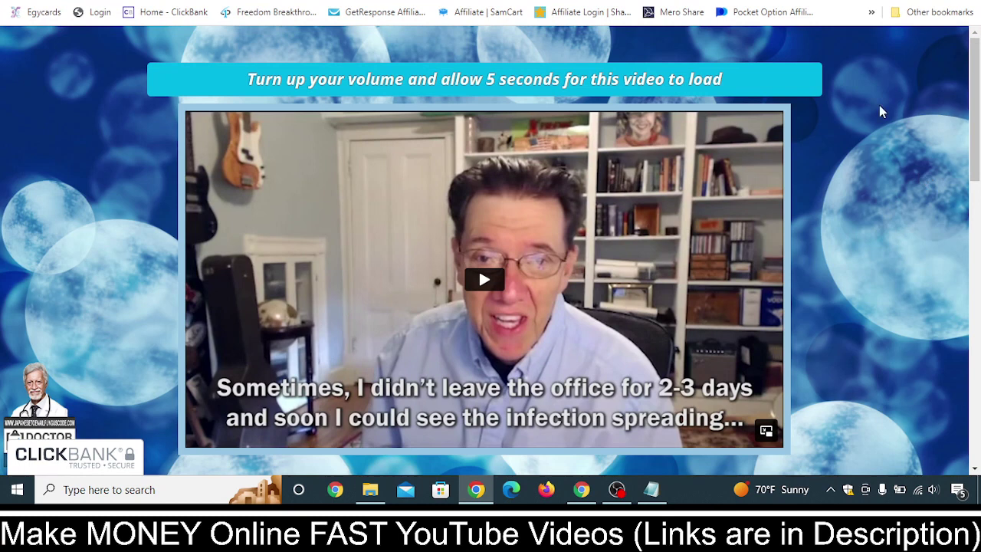
left_click(651, 489)
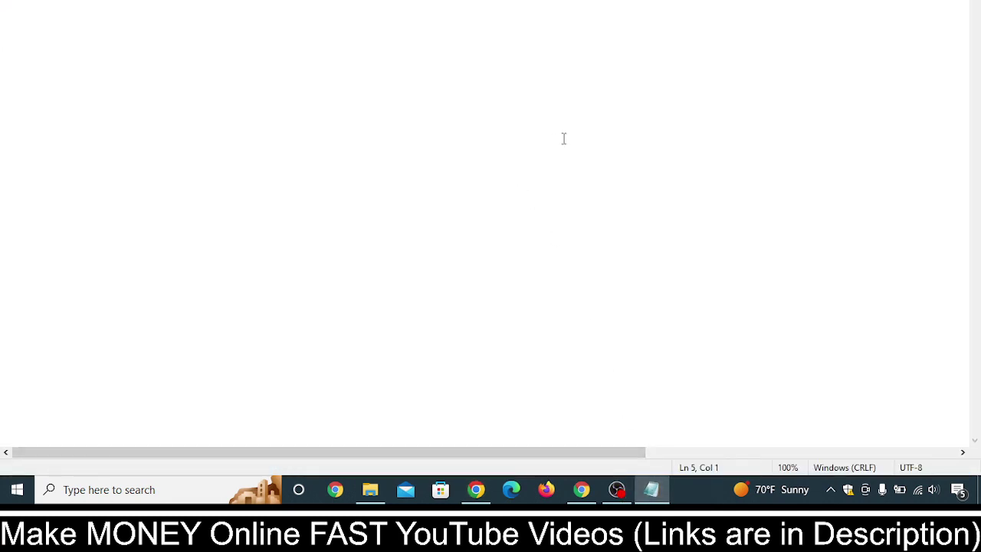
key("ctrl+v")
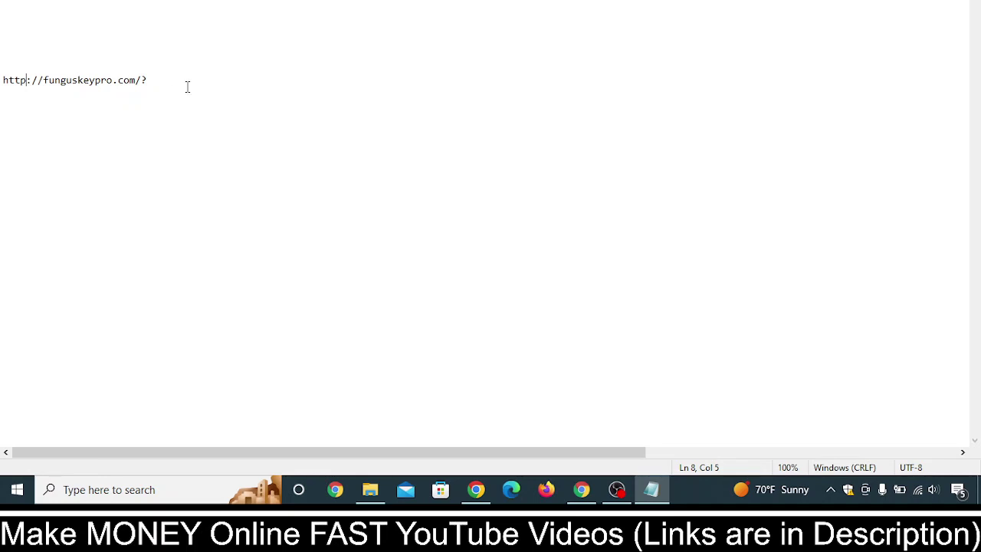
Step: Switch to Microsoft Advertising and open the Toenail Fungus ad of the Kera DL campaign for editing
key("alt+Tab")
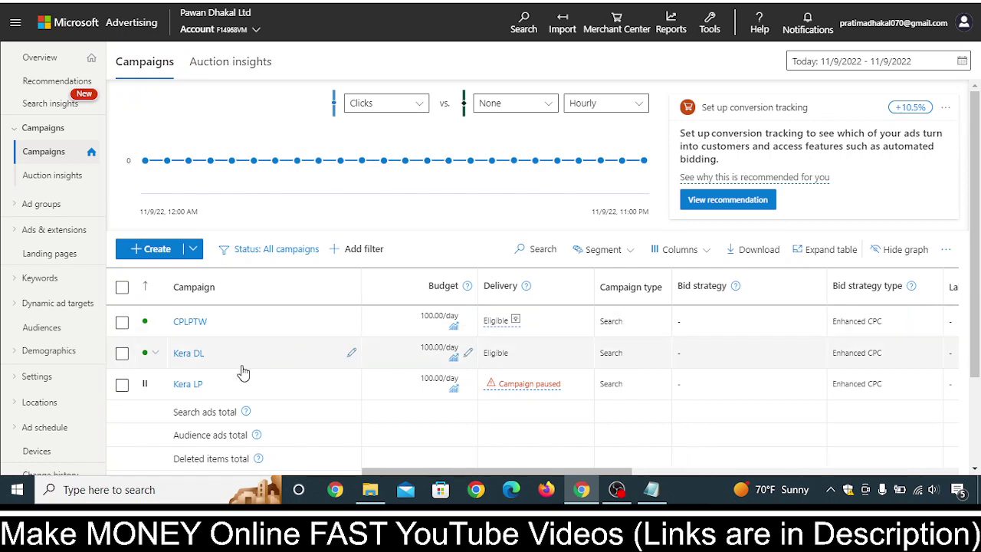
left_click(186, 360)
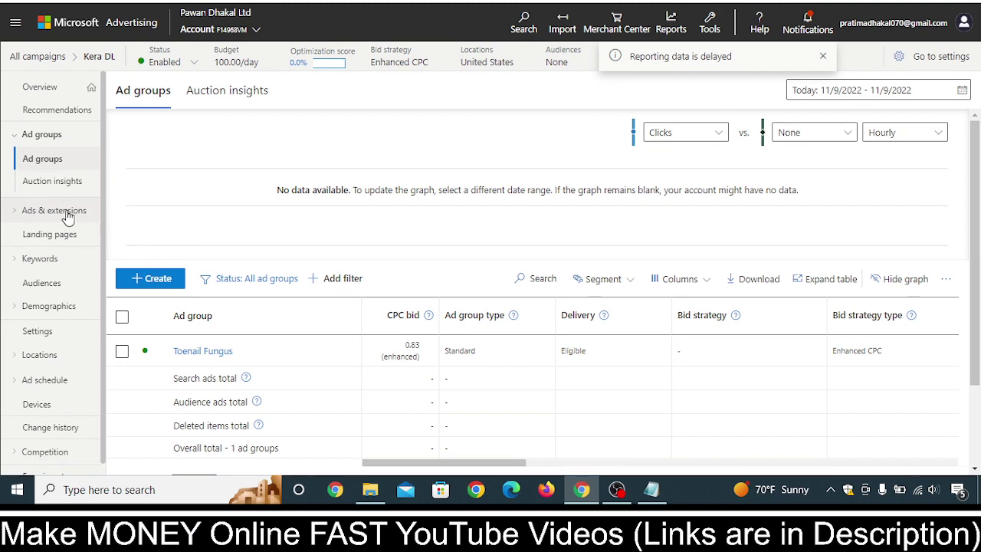
left_click(68, 213)
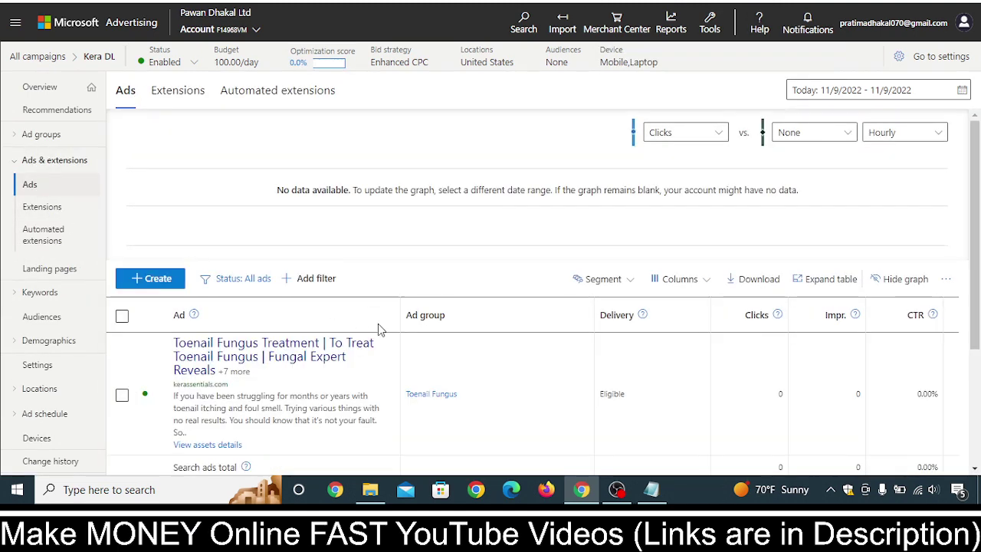
scroll(313, 284, "down", 1)
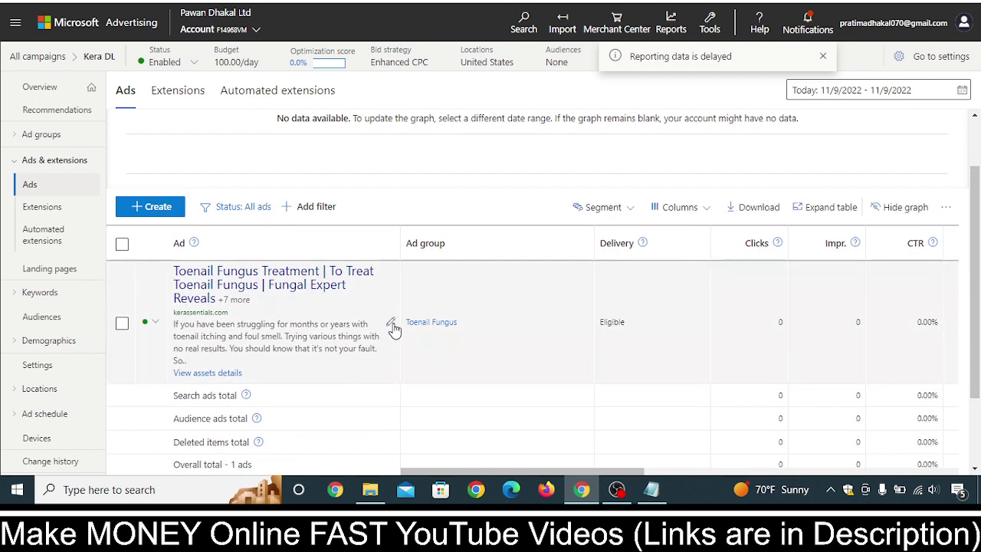
left_click(391, 324)
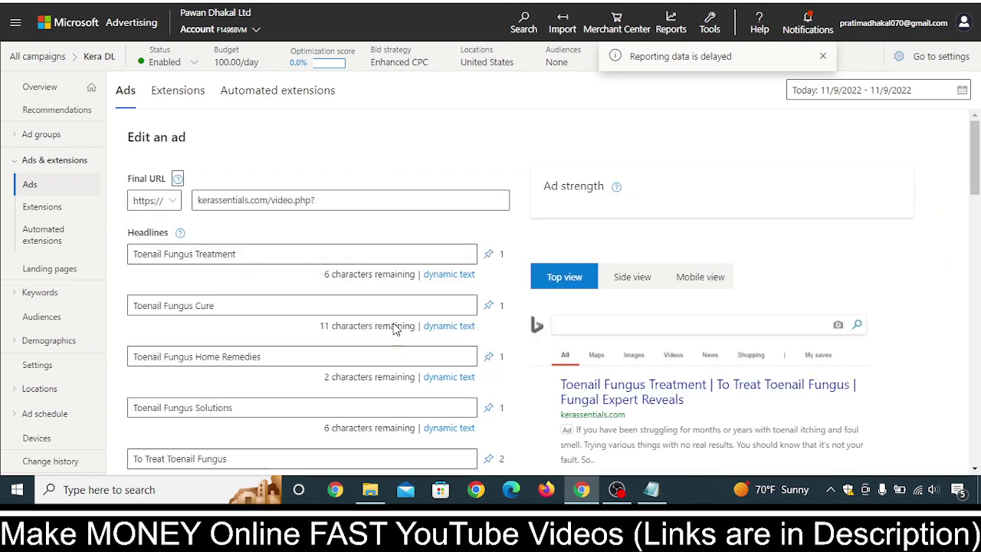
Step: Highlight the ad's Final URL and compare it with the funguskeypro.com offer URL noted in Notepad
left_click_drag(314, 200, 202, 202)
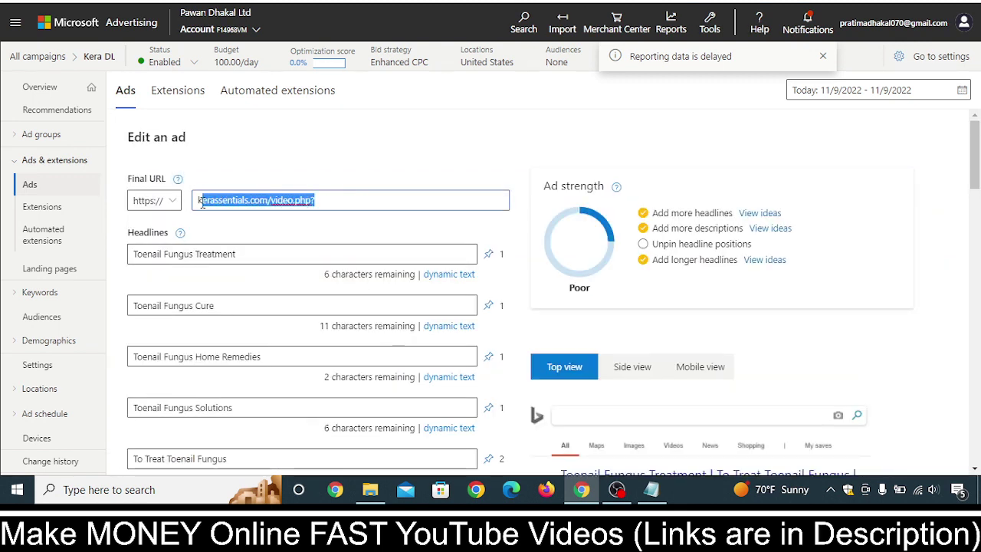
left_click(651, 489)
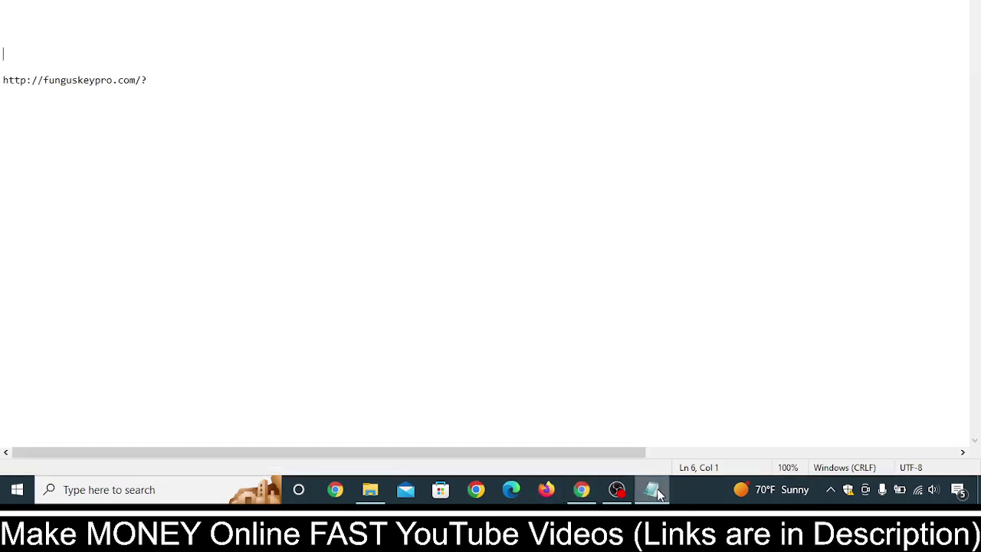
left_click_drag(170, 81, 1, 85)
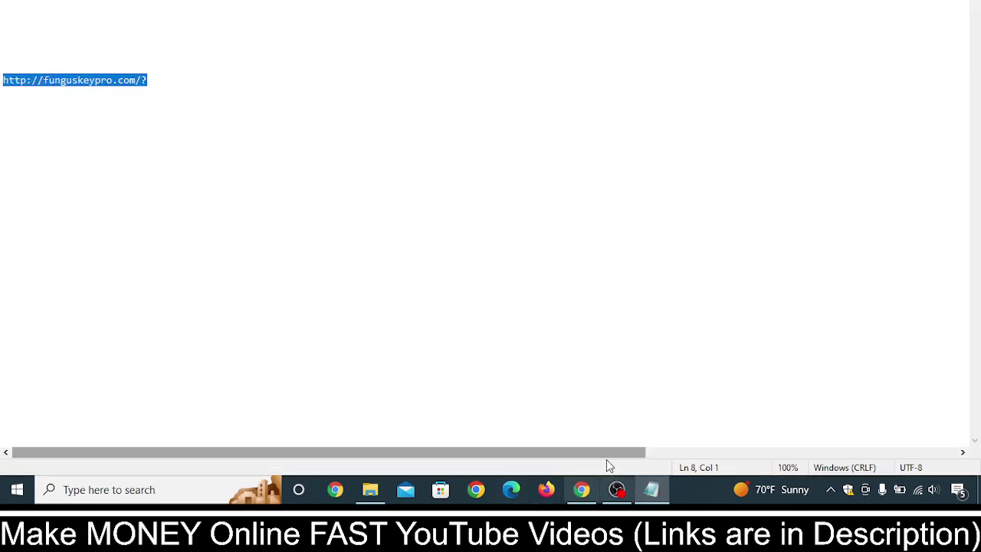
left_click(582, 489)
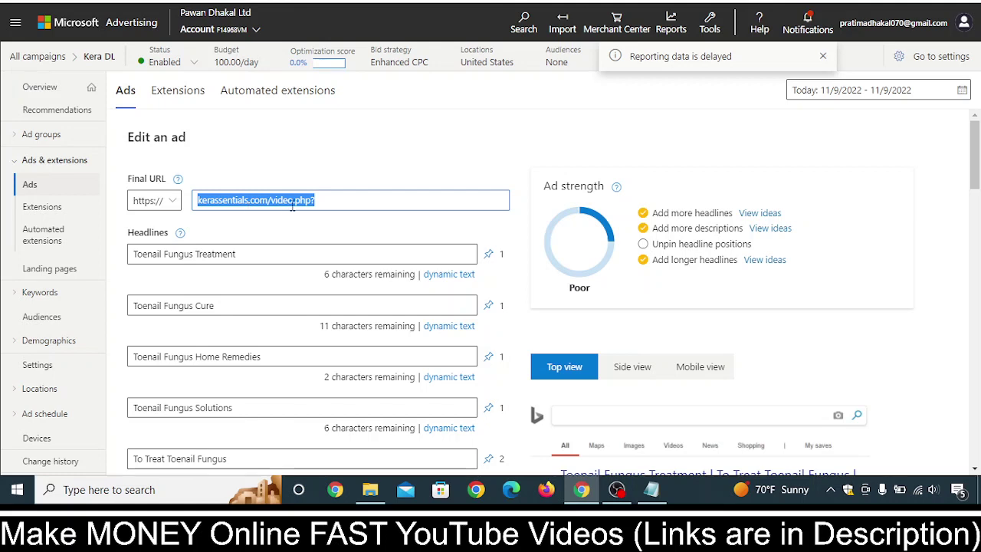
left_click(352, 197)
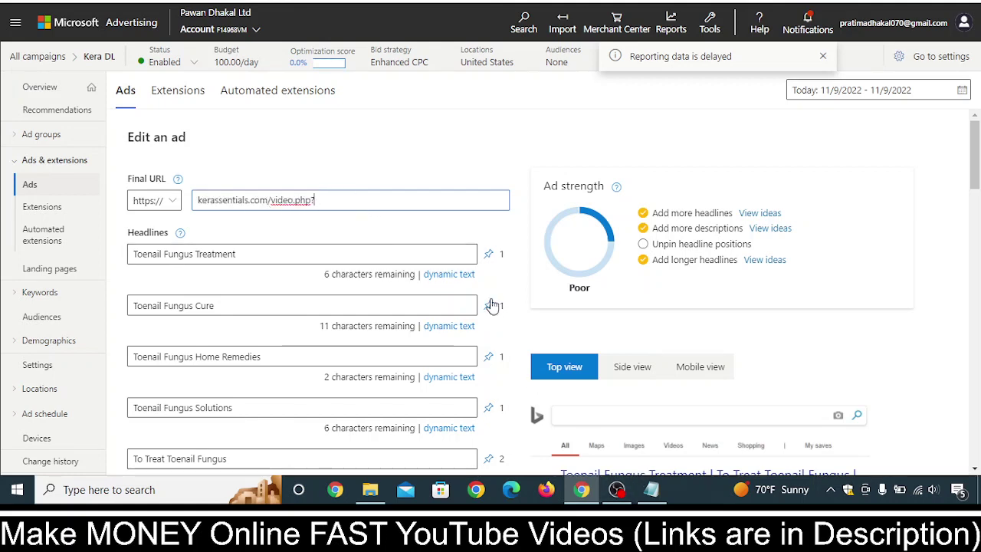
Step: Review the rest of the ad form as far as the URL options and highlight the Mobile URL address
scroll(494, 307, "down", 4)
scroll(496, 322, "down", 5)
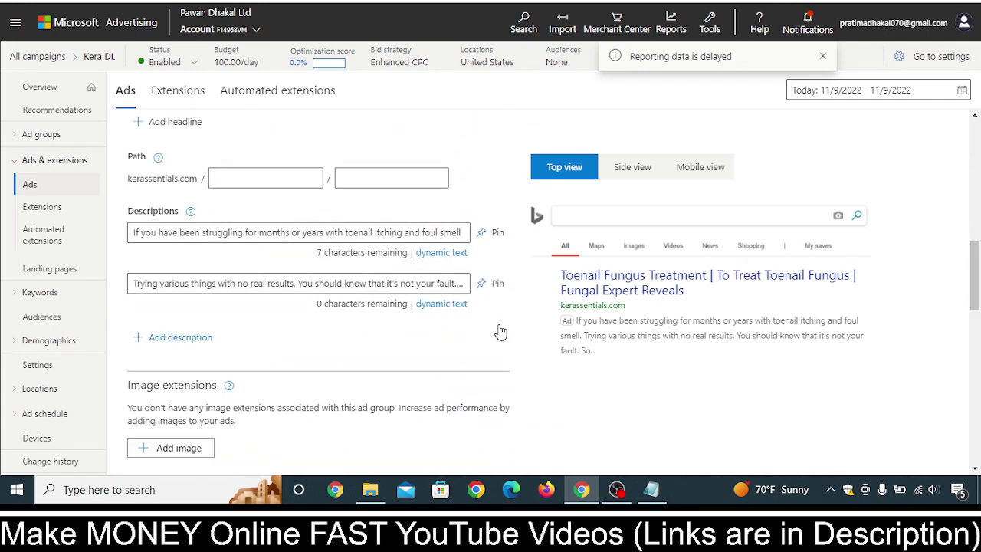
scroll(292, 315, "down", 4)
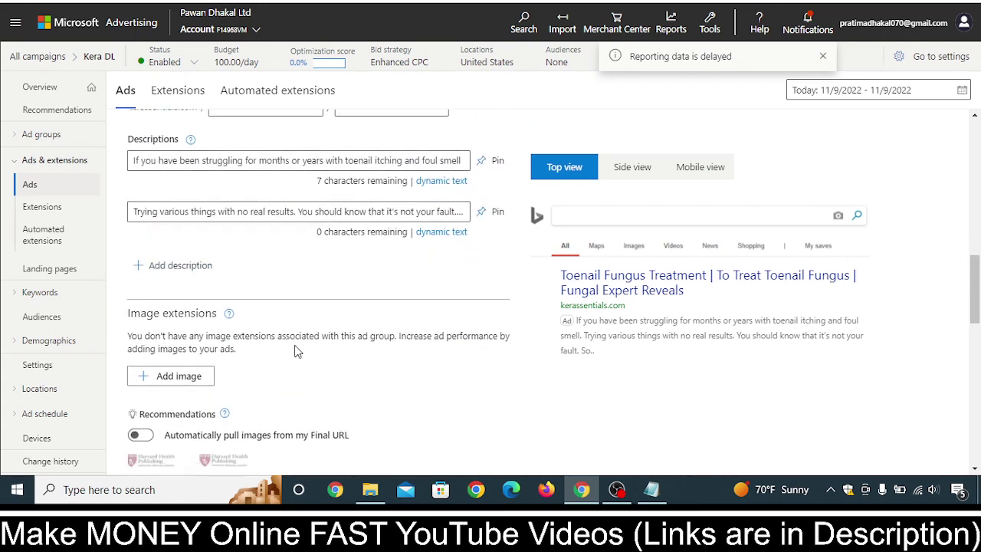
scroll(435, 384, "down", 1)
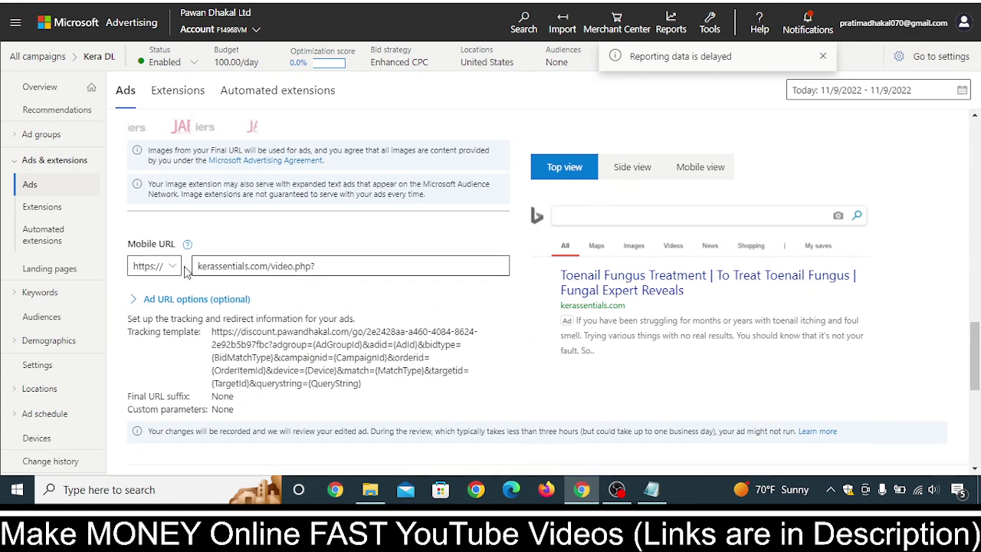
left_click_drag(334, 266, 192, 271)
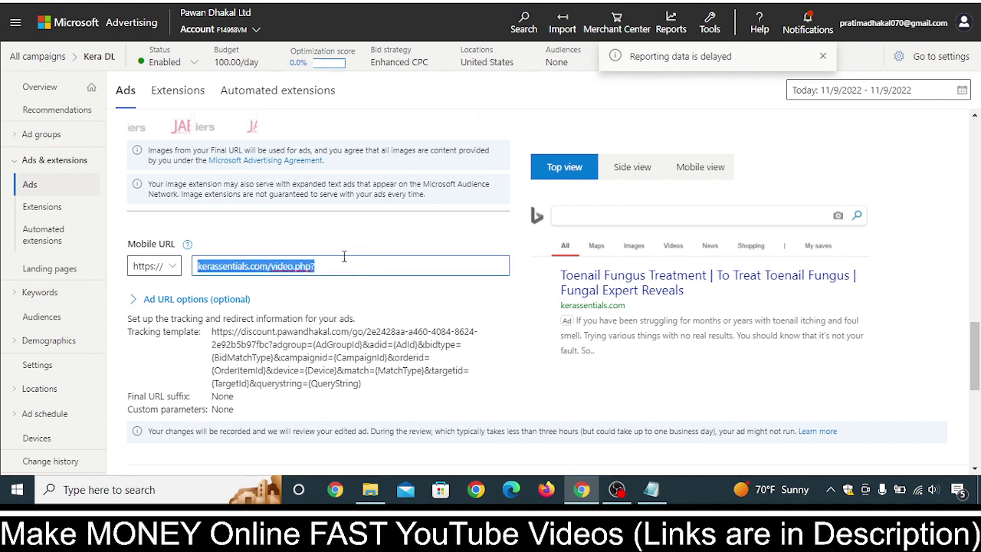
Step: Switch to Notepad and place the cursor in the campaign URL on the first line
left_click(652, 489)
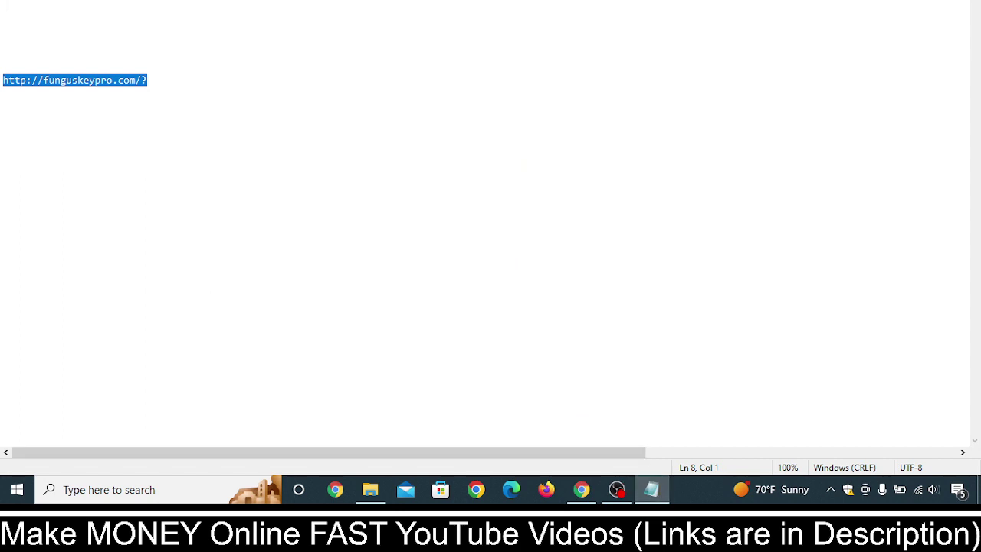
left_click(106, 80)
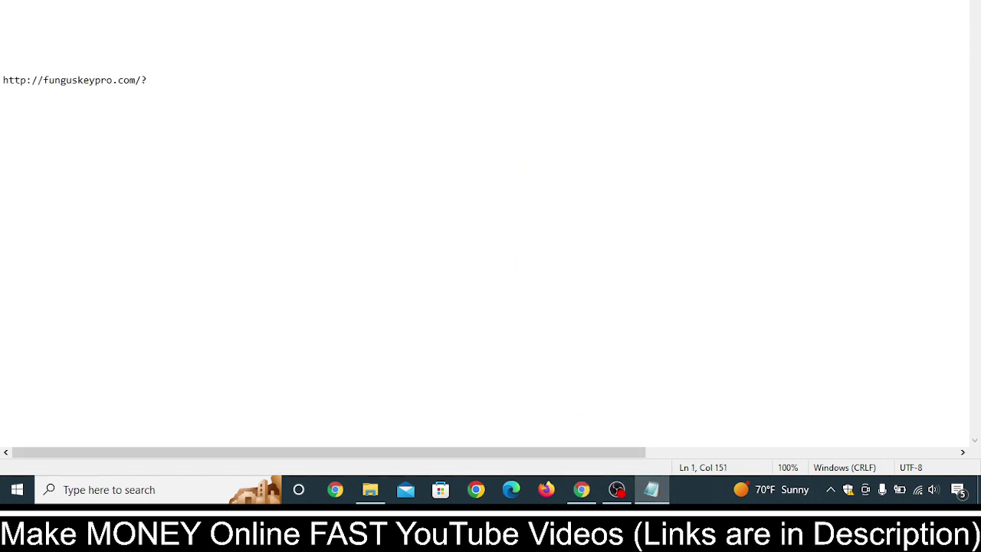